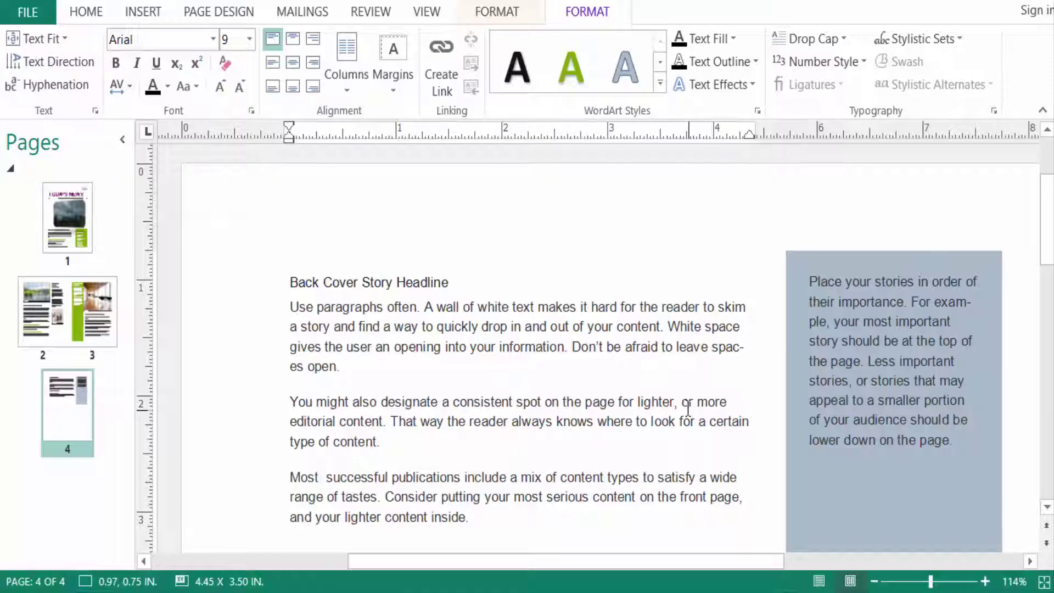
Place the insertion point in the back cover story text and bring up the Home tab's formatting options.
{"action": "scroll", "coordinate": [551, 329], "scroll_direction": "down", "scroll_amount": 1}
{"action": "scroll", "coordinate": [547, 331], "scroll_direction": "up", "scroll_amount": 1}
{"action": "left_click", "coordinate": [437, 327]}
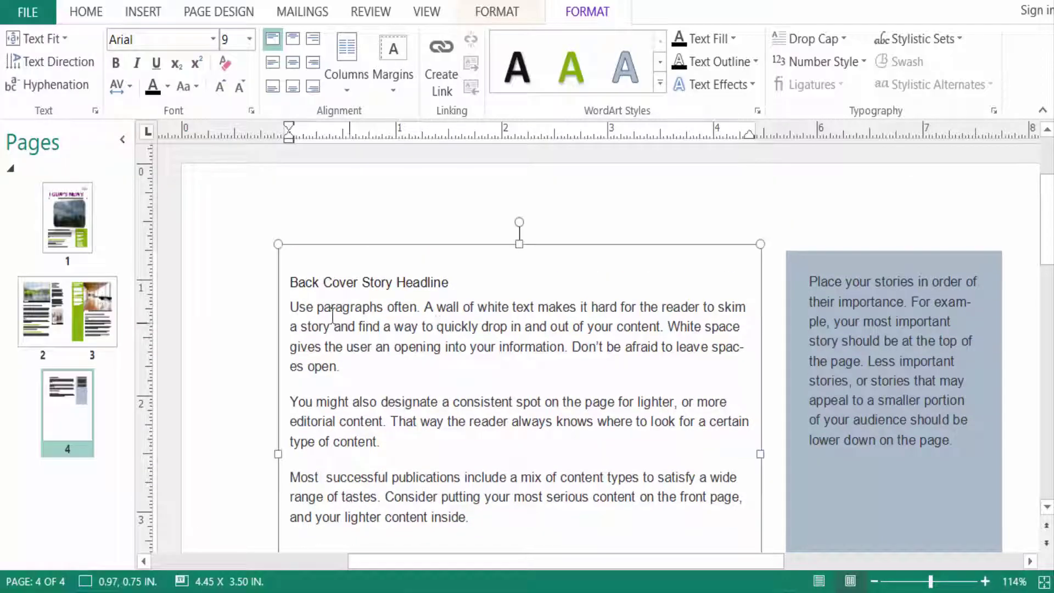
{"action": "scroll", "coordinate": [444, 454], "scroll_direction": "down", "scroll_amount": 1}
{"action": "scroll", "coordinate": [447, 431], "scroll_direction": "up", "scroll_amount": 1}
{"action": "scroll", "coordinate": [446, 466], "scroll_direction": "down", "scroll_amount": 1}
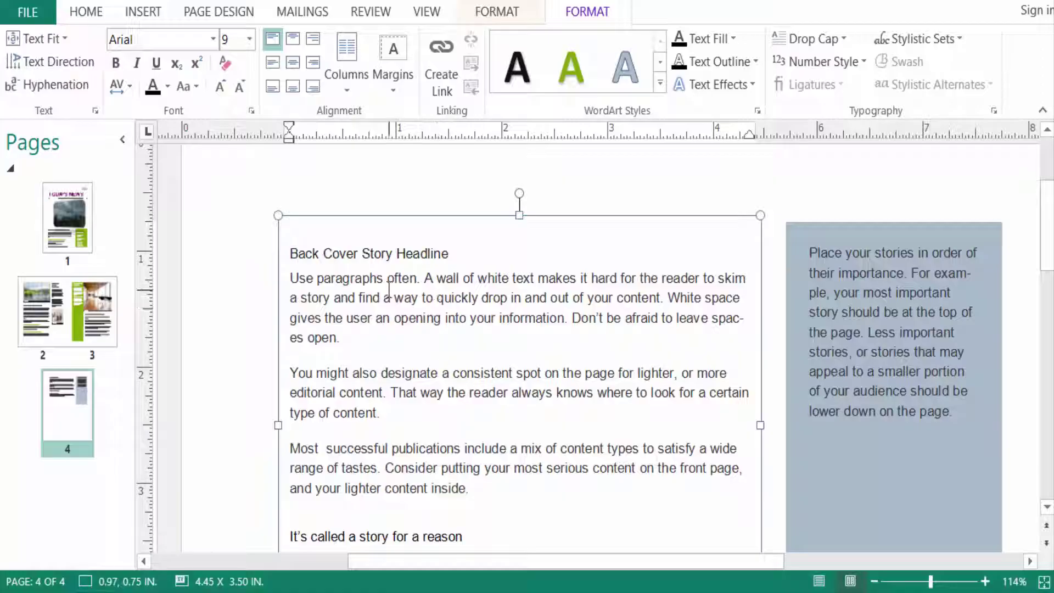
{"action": "left_click", "coordinate": [88, 12]}
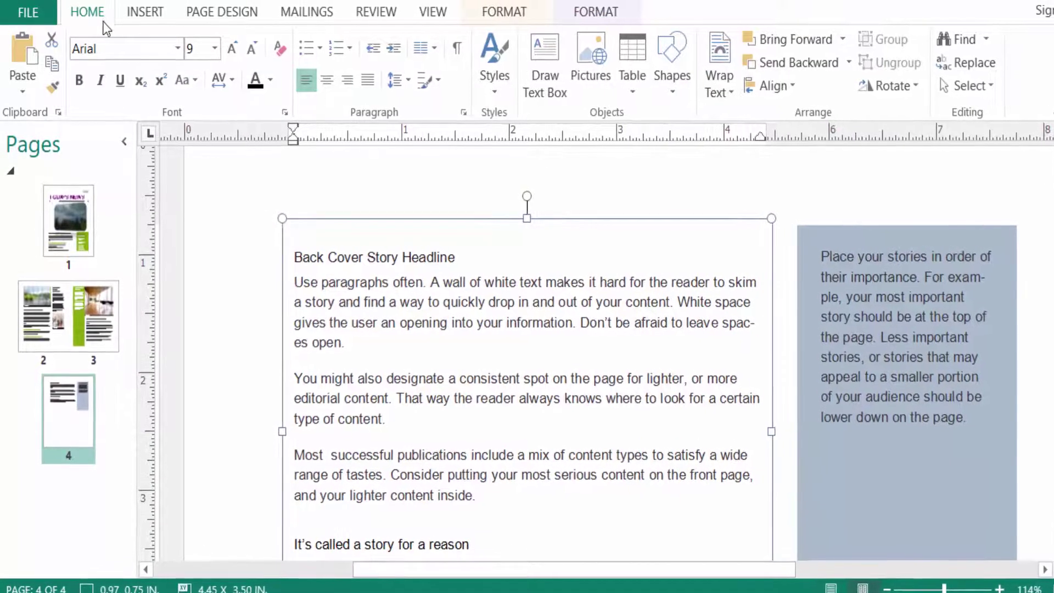
{"action": "left_click", "coordinate": [467, 259]}
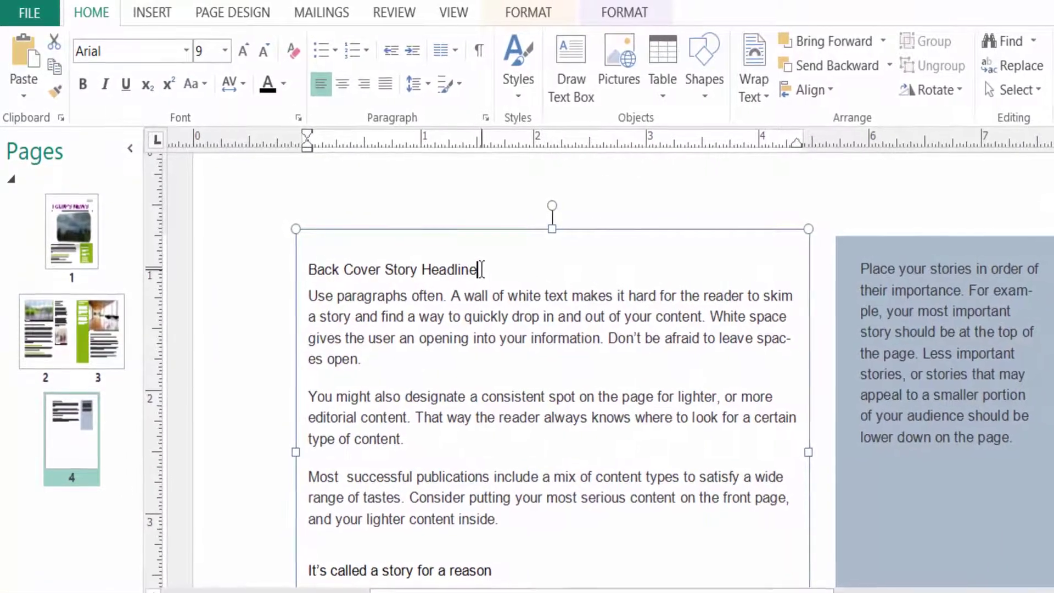
{"action": "left_click_drag", "start_coordinate": [470, 265], "coordinate": [311, 271]}
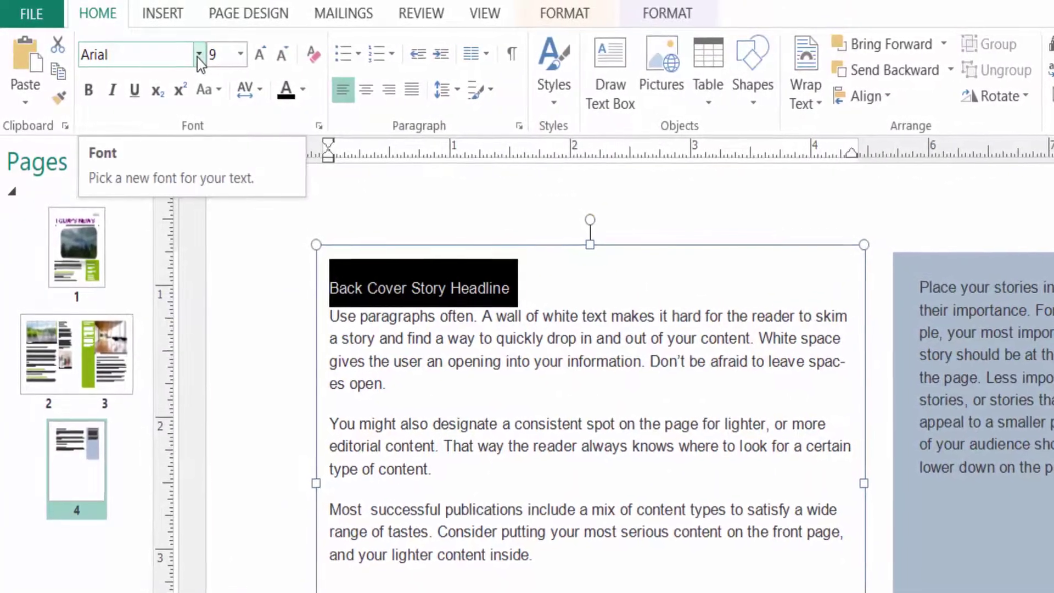
{"action": "left_click", "coordinate": [199, 56]}
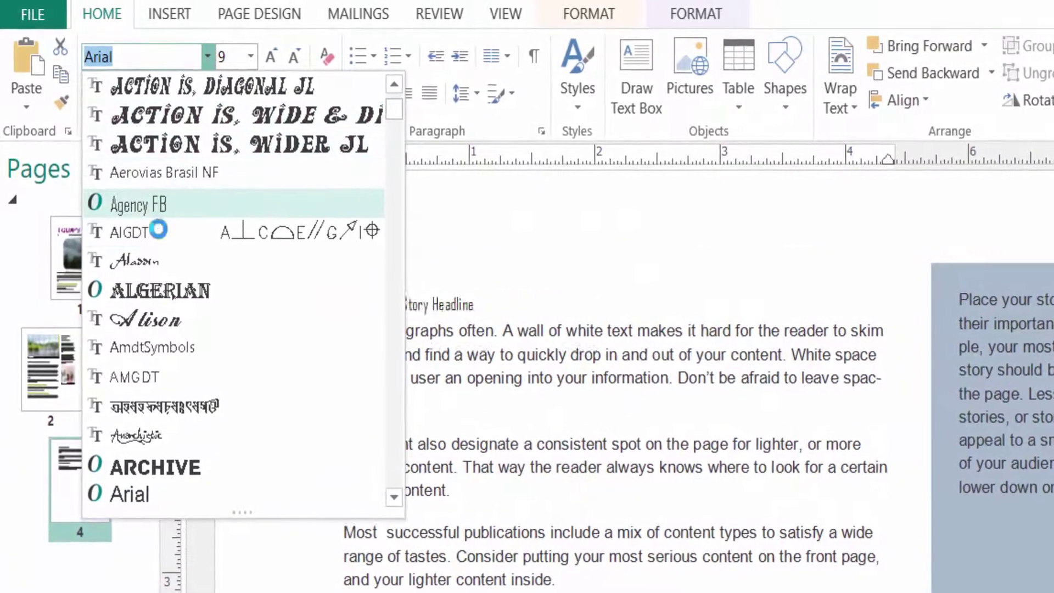
{"action": "scroll", "coordinate": [141, 348], "scroll_direction": "up", "scroll_amount": 2}
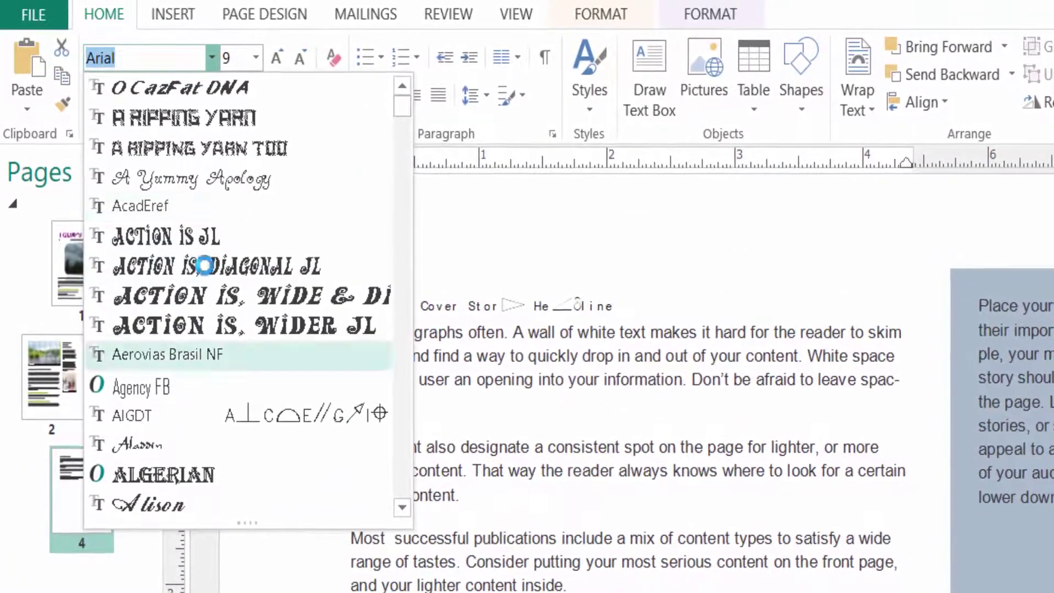
{"action": "scroll", "coordinate": [206, 181], "scroll_direction": "down", "scroll_amount": 2}
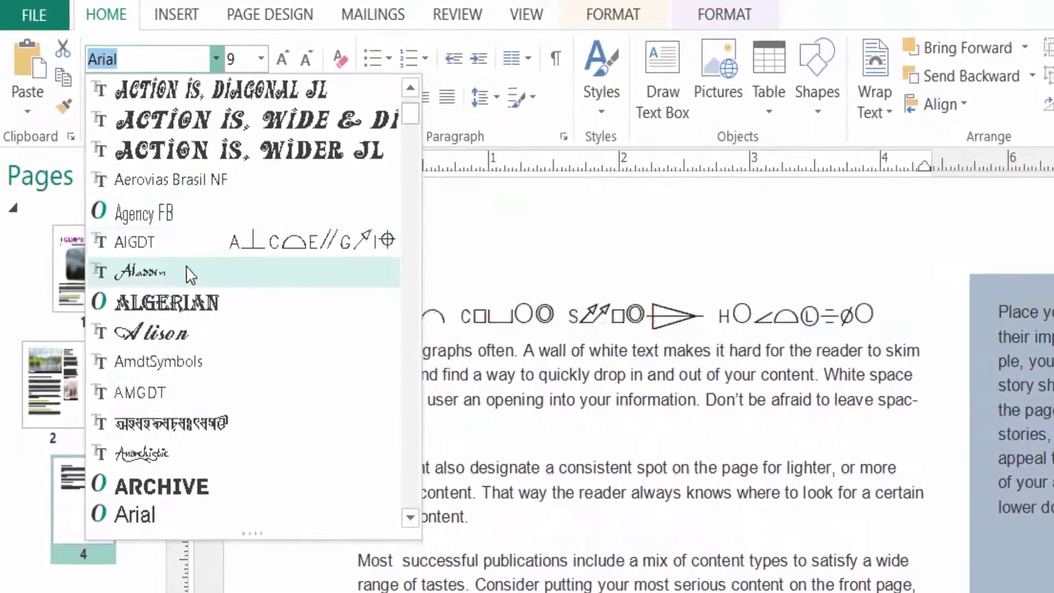
{"action": "scroll", "coordinate": [193, 413], "scroll_direction": "down", "scroll_amount": 3}
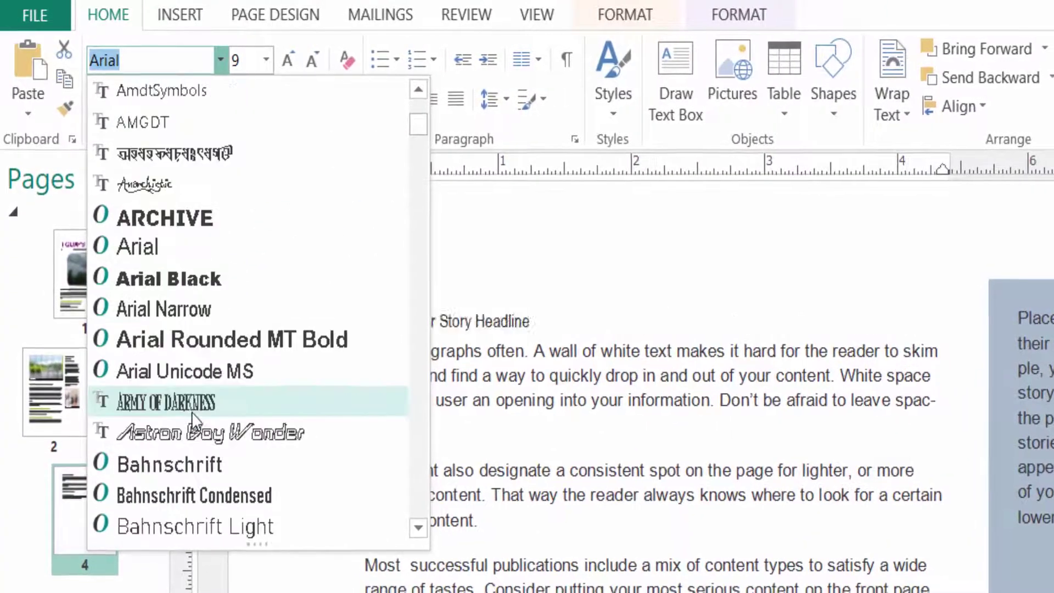
{"action": "scroll", "coordinate": [189, 414], "scroll_direction": "up", "scroll_amount": 1}
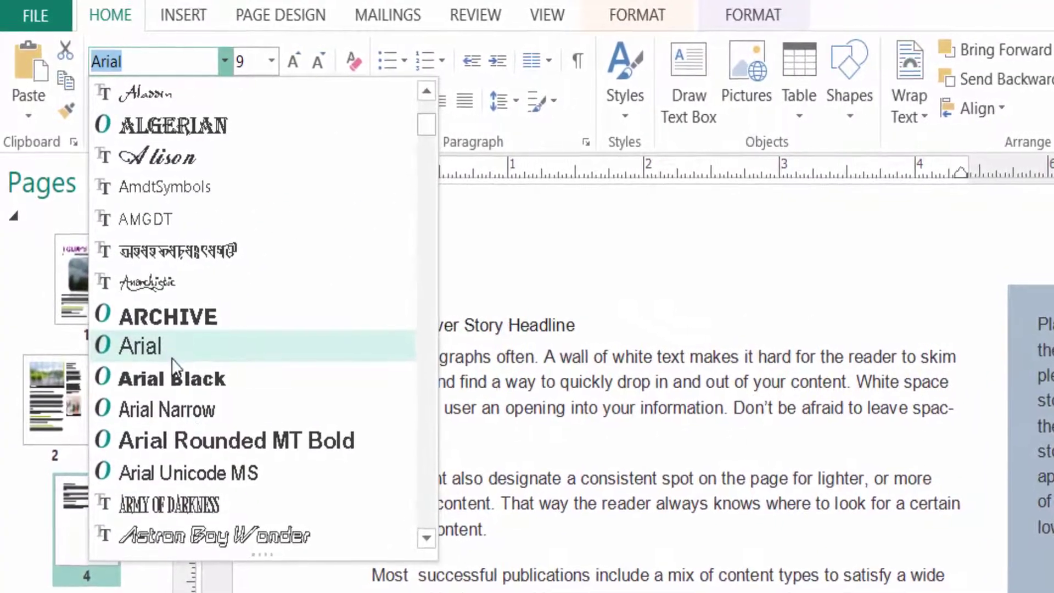
{"action": "left_click", "coordinate": [172, 358]}
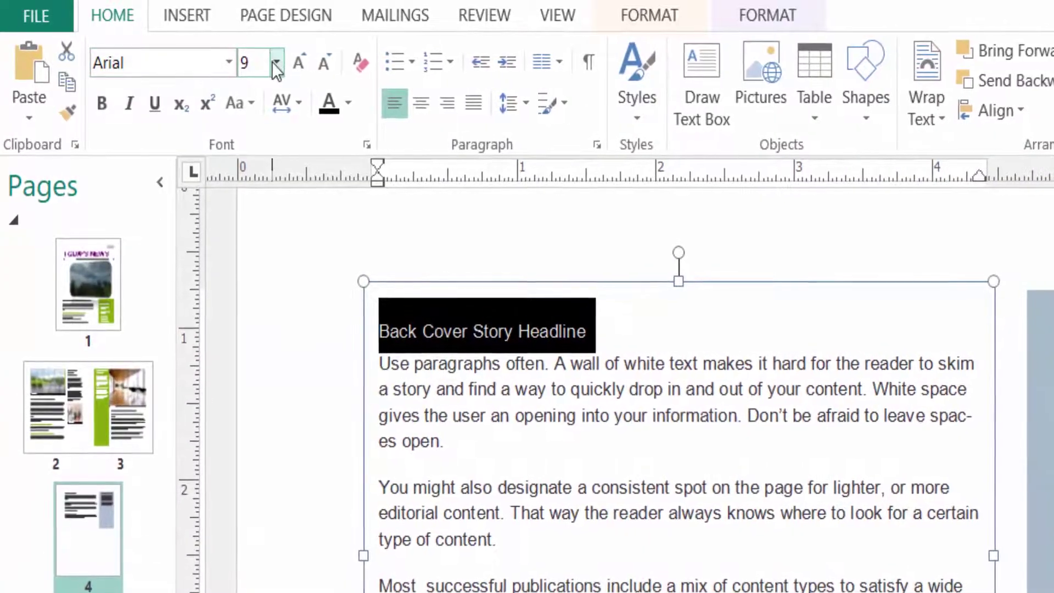
Resize the back cover headline from 26 pt down to 22 pt and make it bold.
{"action": "left_click", "coordinate": [277, 62]}
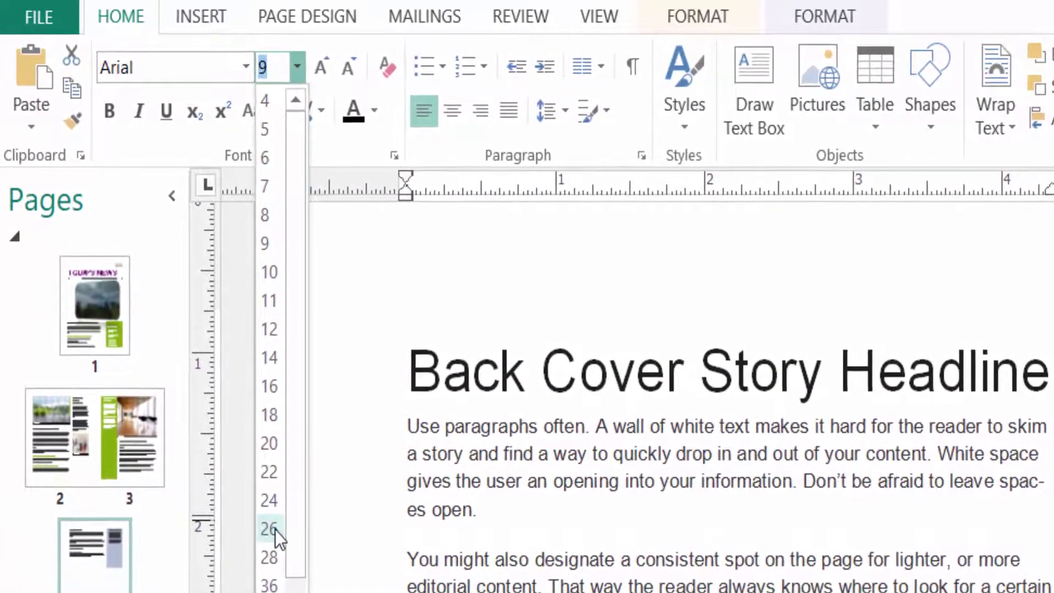
{"action": "left_click", "coordinate": [275, 531]}
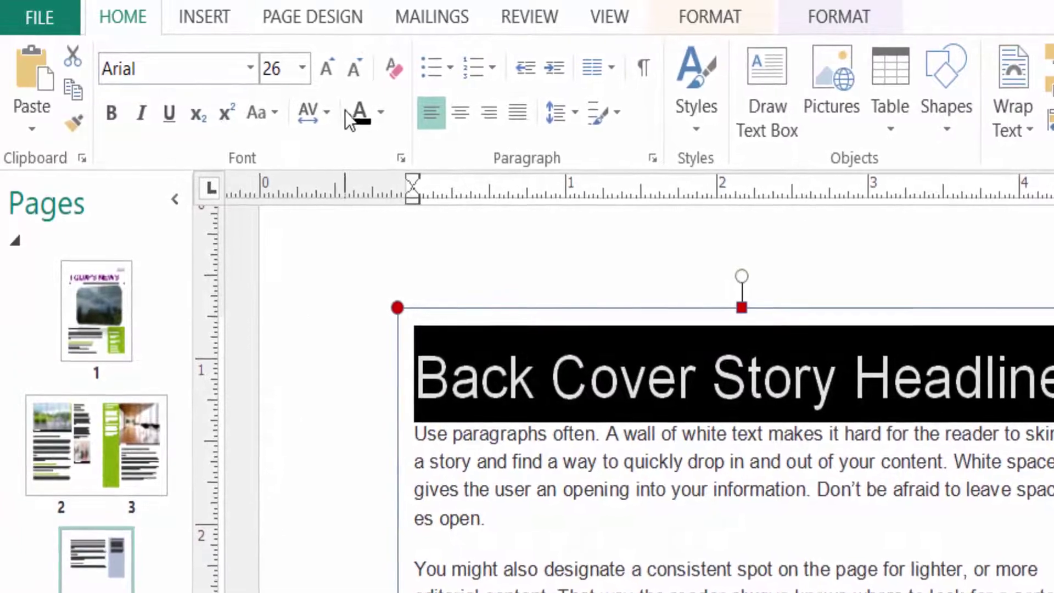
{"action": "left_click", "coordinate": [356, 73]}
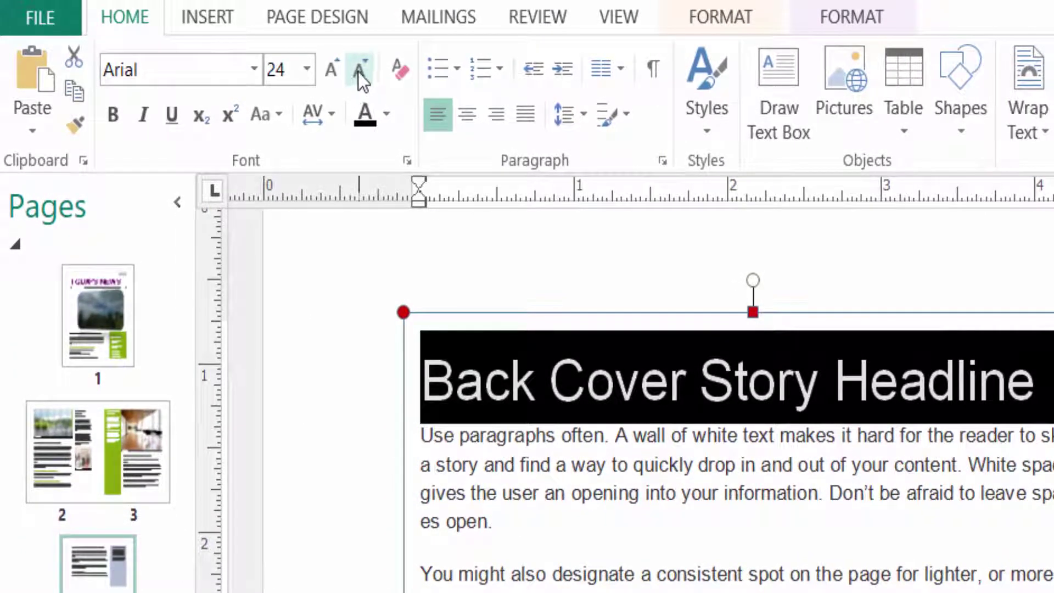
{"action": "left_click", "coordinate": [340, 71]}
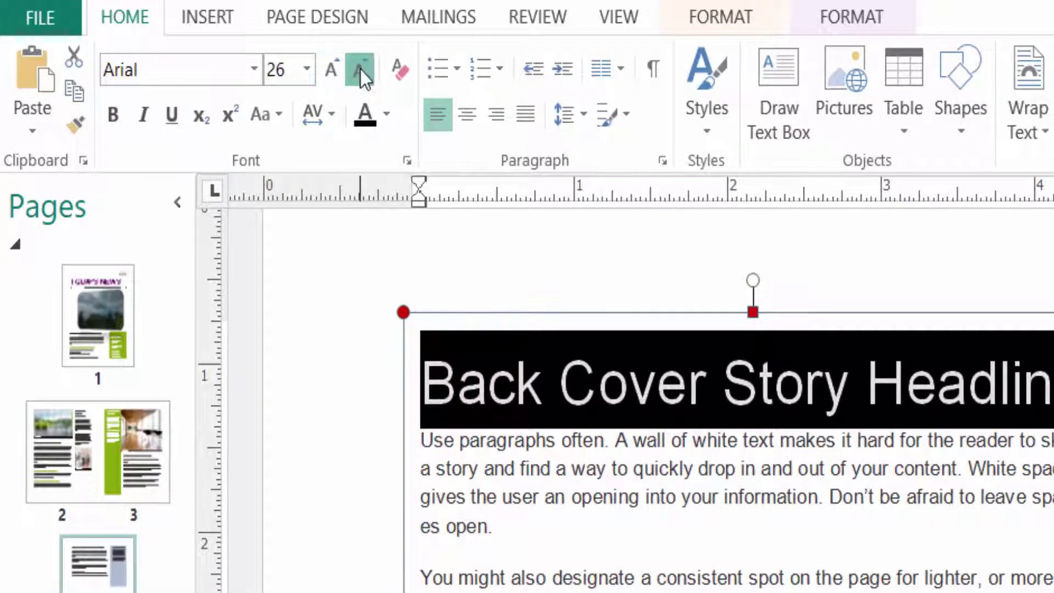
{"action": "left_click", "coordinate": [360, 69]}
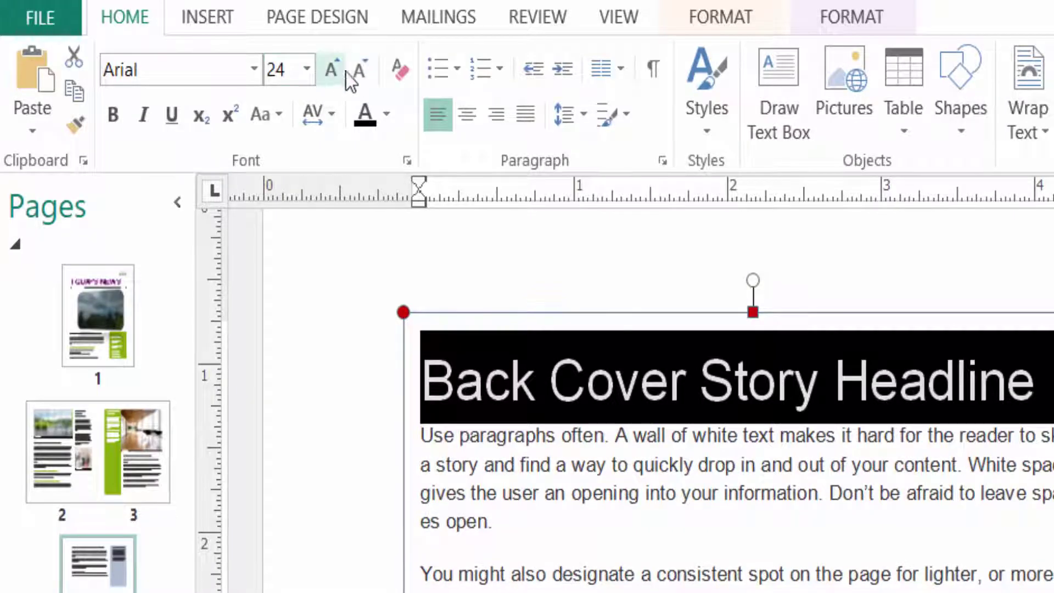
{"action": "left_click", "coordinate": [360, 70]}
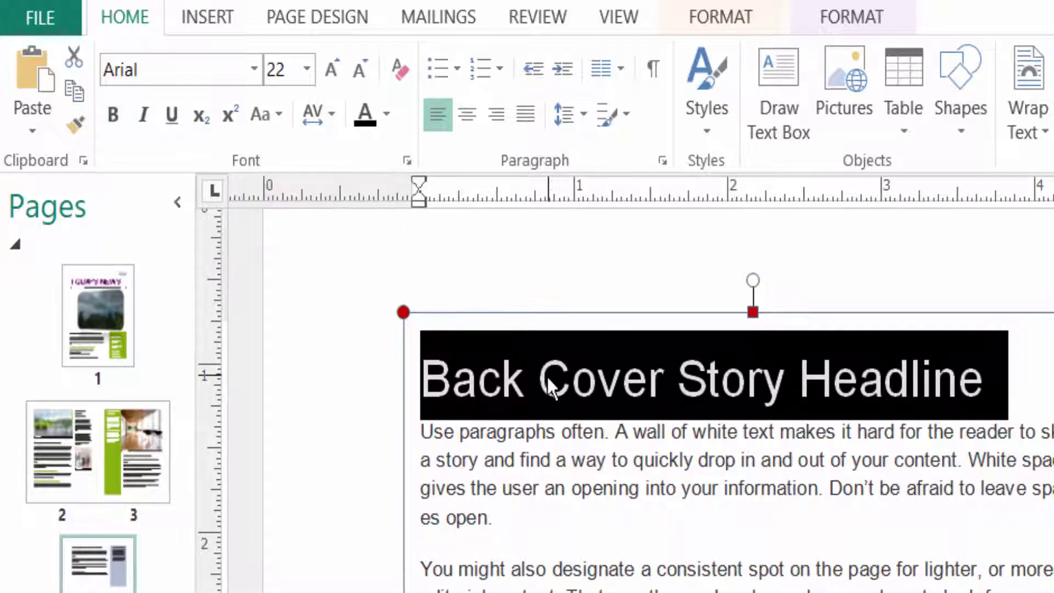
{"action": "left_click", "coordinate": [117, 114]}
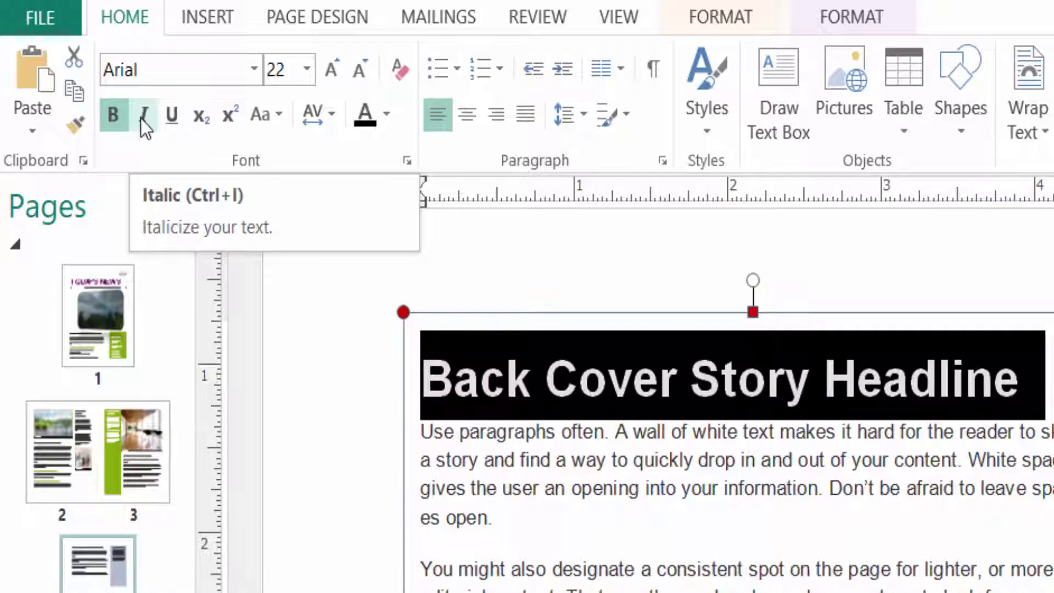
Make the back cover headline italic and underlined.
{"action": "left_click", "coordinate": [144, 115]}
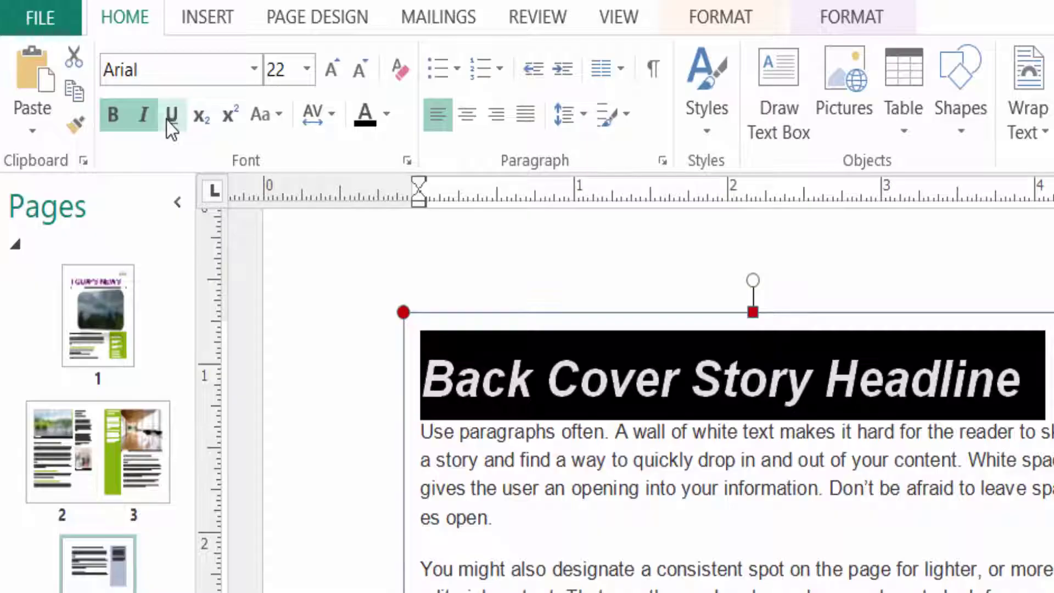
{"action": "left_click", "coordinate": [167, 119]}
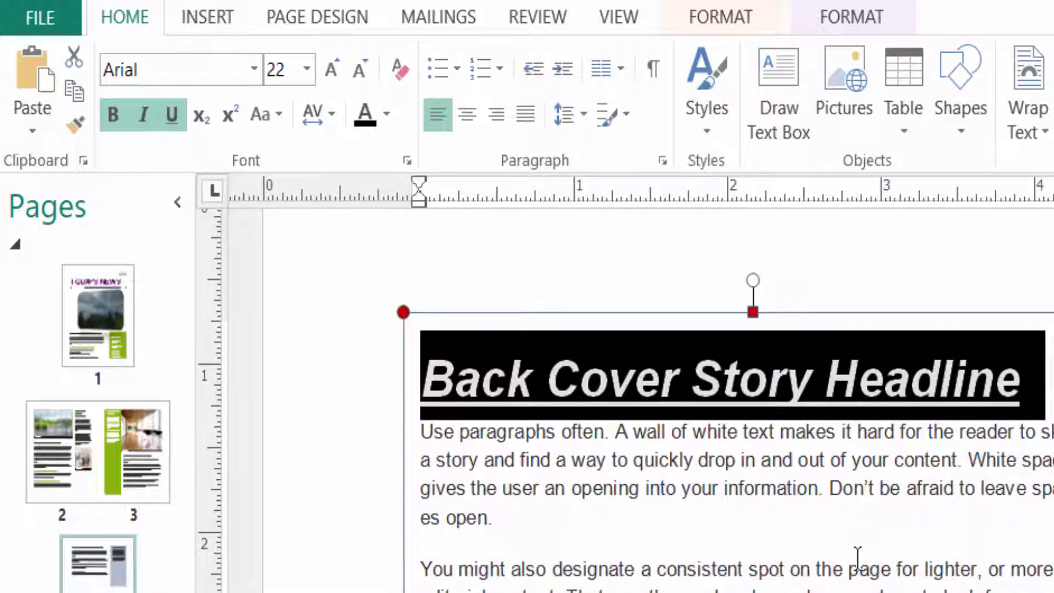
{"action": "left_click", "coordinate": [854, 526]}
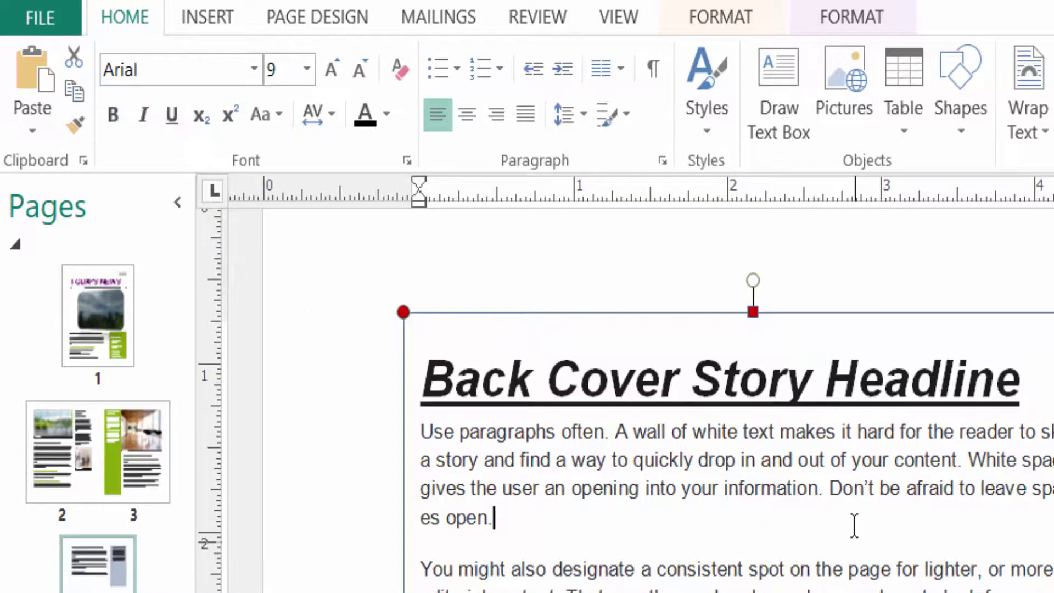
Set the headline's Change Case option to Normal, then return to the body text.
{"action": "left_click", "coordinate": [1023, 379]}
{"action": "left_click", "coordinate": [278, 118]}
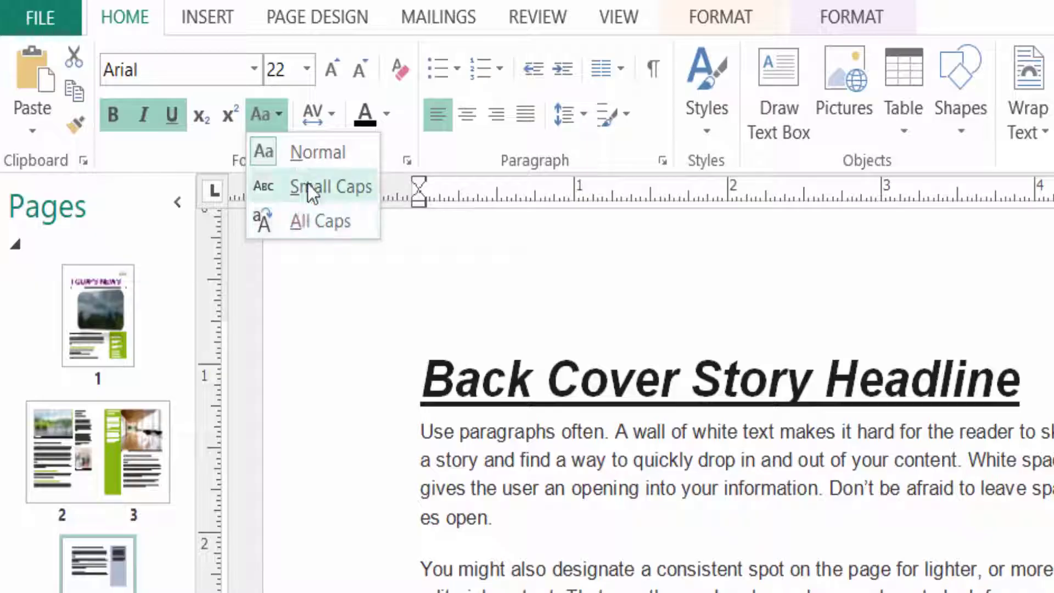
{"action": "left_click", "coordinate": [309, 153]}
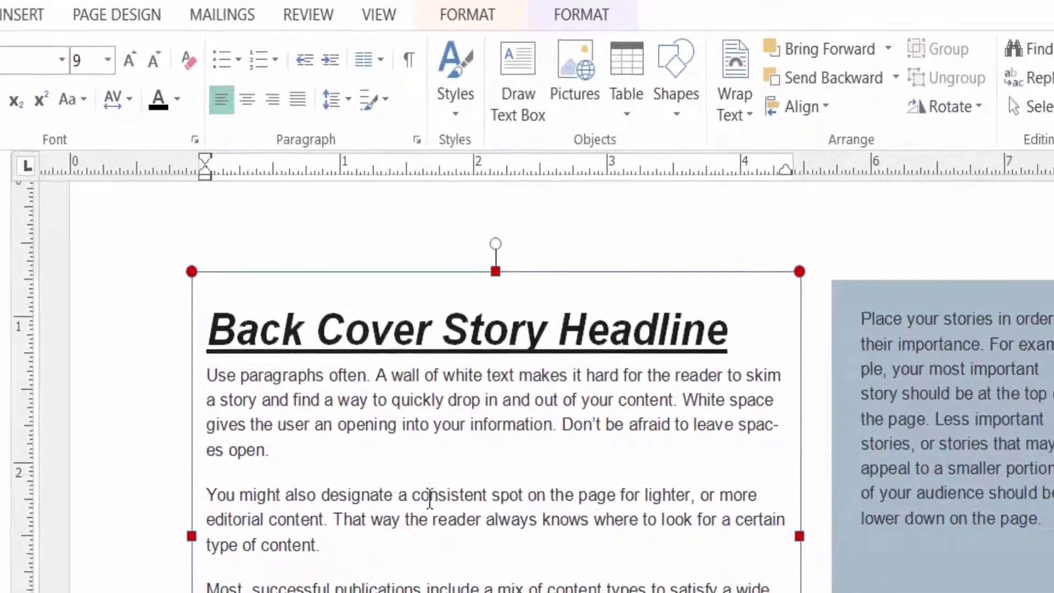
{"action": "left_click", "coordinate": [429, 538]}
{"action": "left_click_drag", "start_coordinate": [429, 538], "coordinate": [208, 379]}
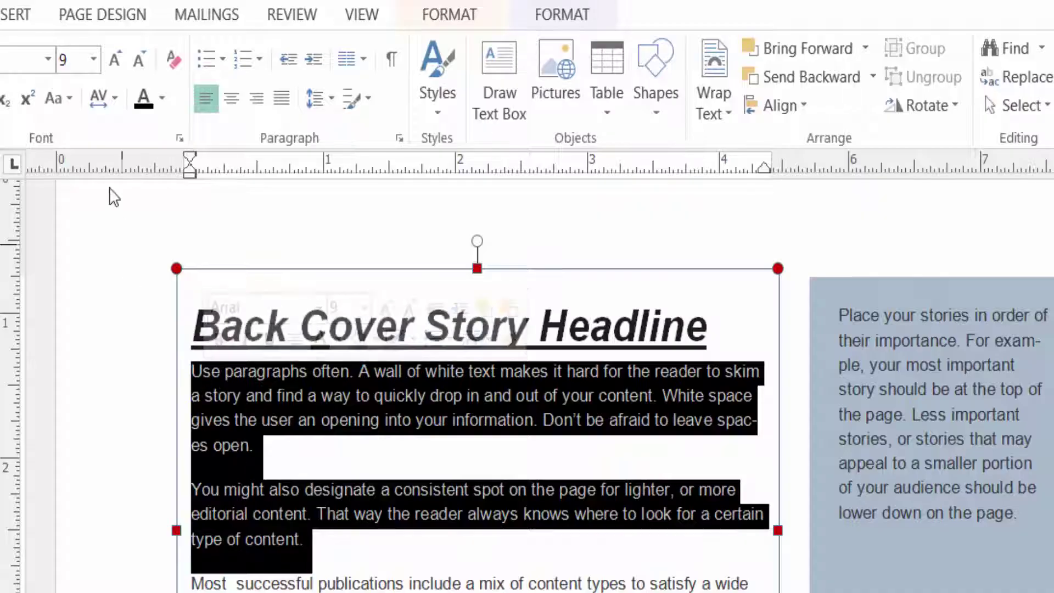
{"action": "left_click", "coordinate": [113, 106]}
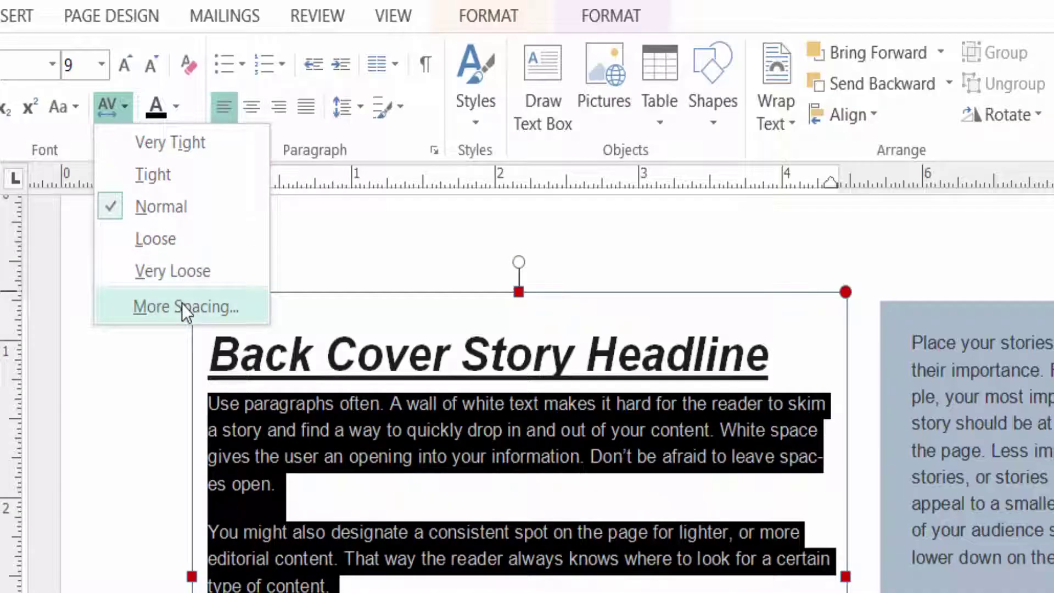
{"action": "left_click", "coordinate": [183, 305]}
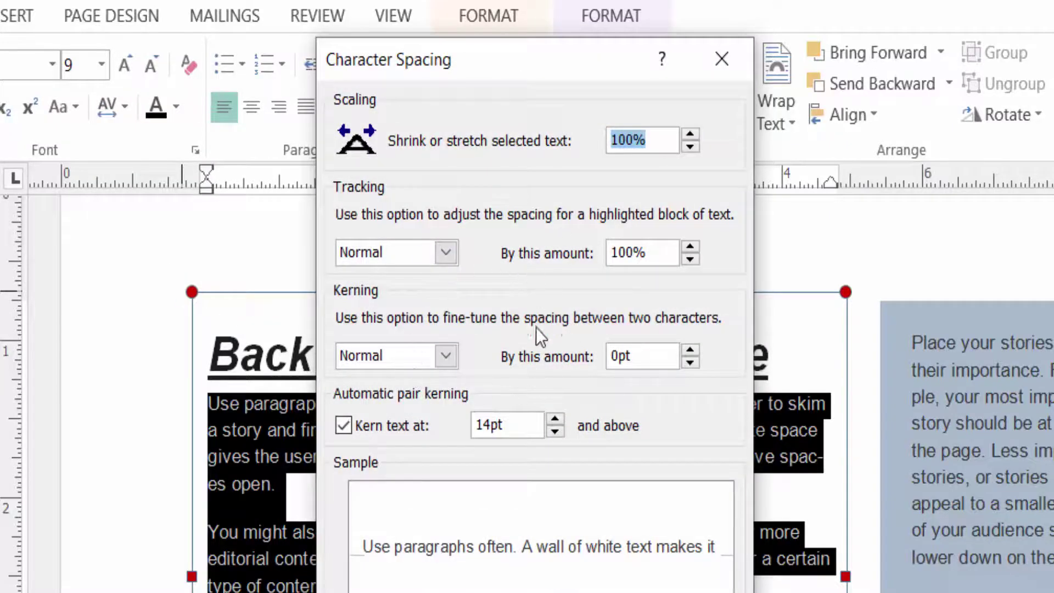
{"action": "left_click", "coordinate": [721, 59]}
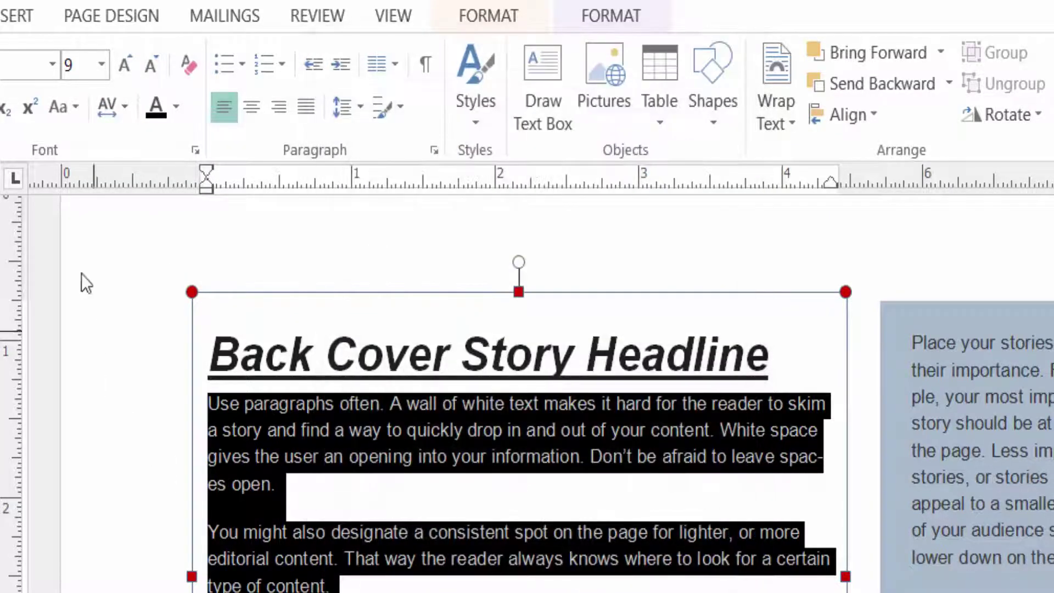
{"action": "left_click", "coordinate": [132, 106]}
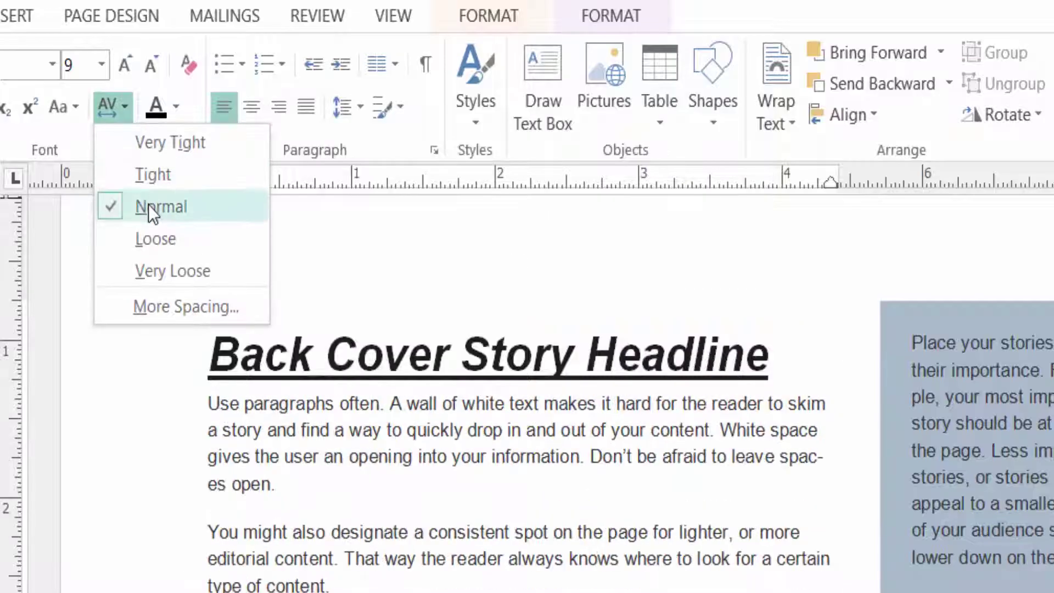
Color the selected first two body paragraphs Red, then reselect them.
{"action": "left_click", "coordinate": [148, 205]}
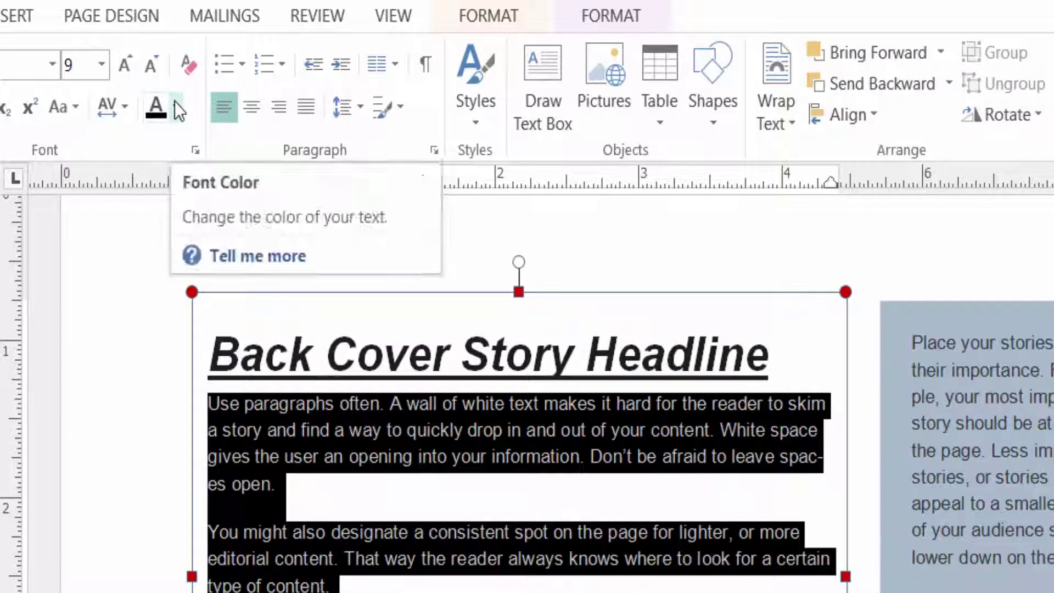
{"action": "left_click", "coordinate": [175, 103]}
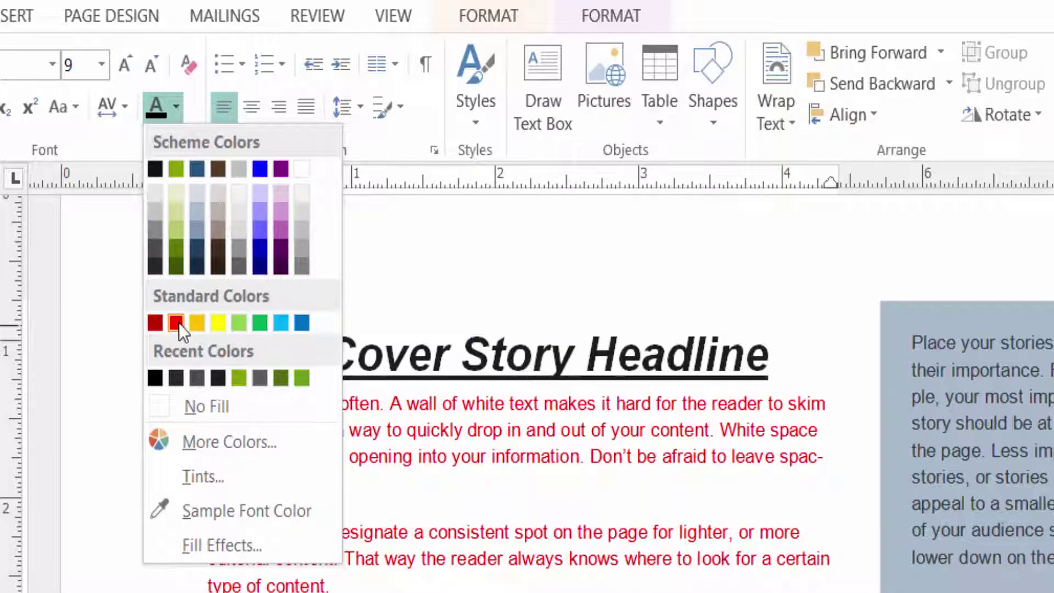
{"action": "left_click", "coordinate": [176, 322]}
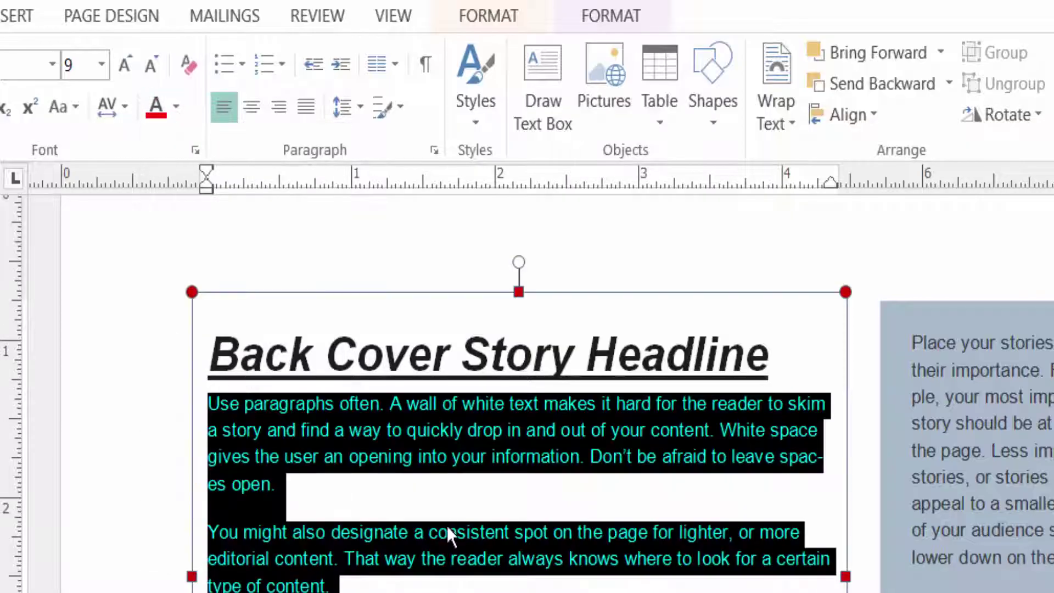
{"action": "left_click", "coordinate": [459, 498]}
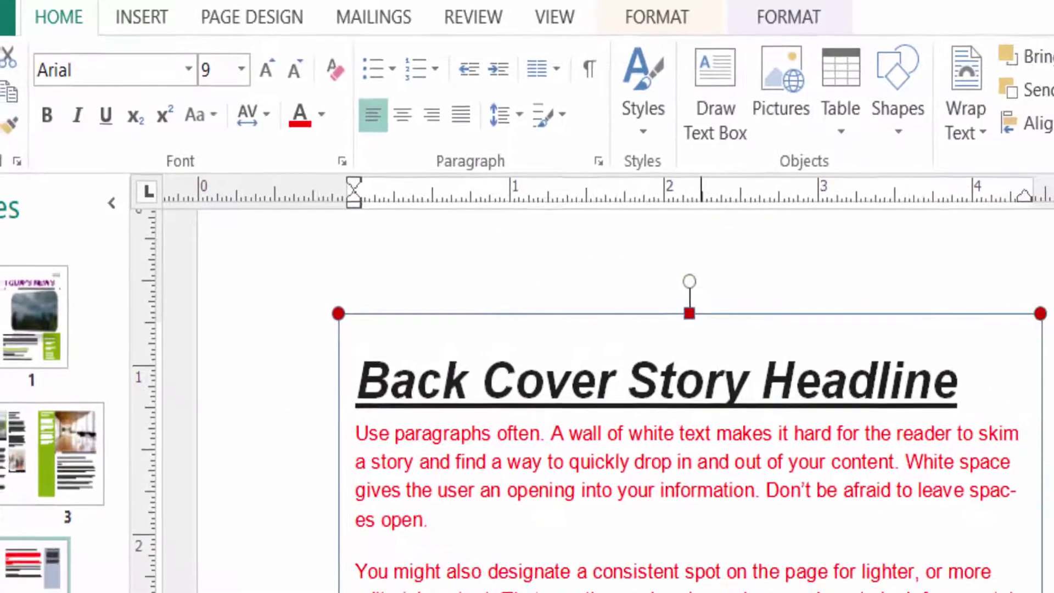
{"action": "left_click_drag", "start_coordinate": [384, 591], "coordinate": [351, 490]}
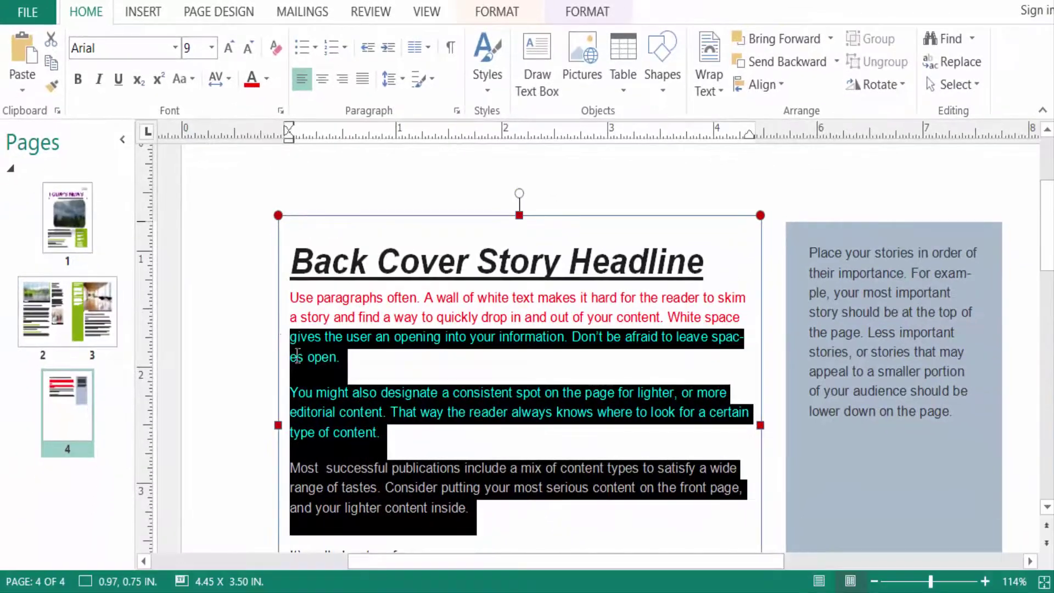
{"action": "left_click_drag", "start_coordinate": [297, 356], "coordinate": [287, 300]}
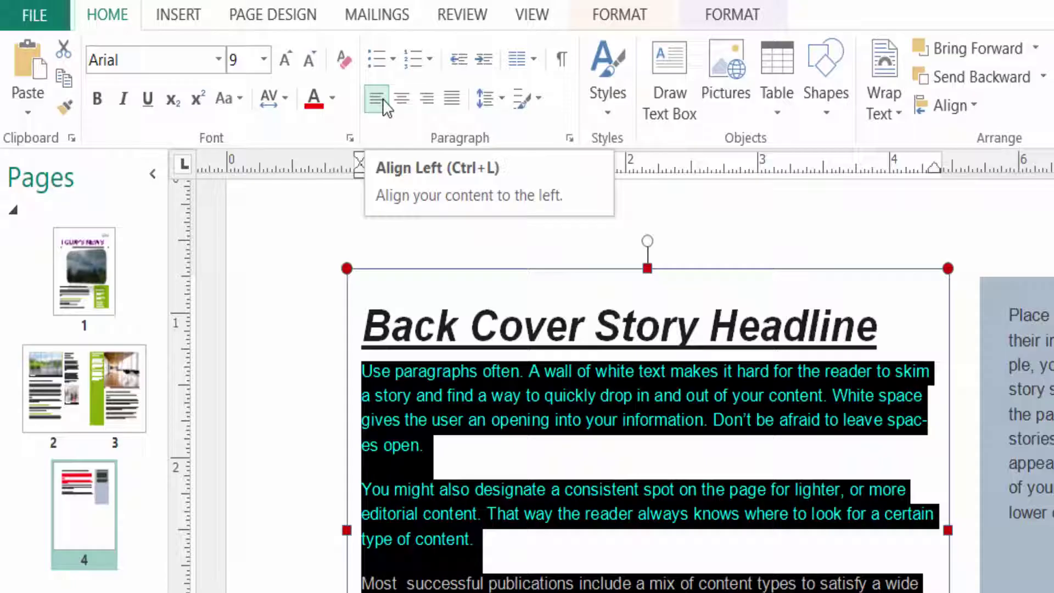
{"action": "left_click", "coordinate": [377, 101]}
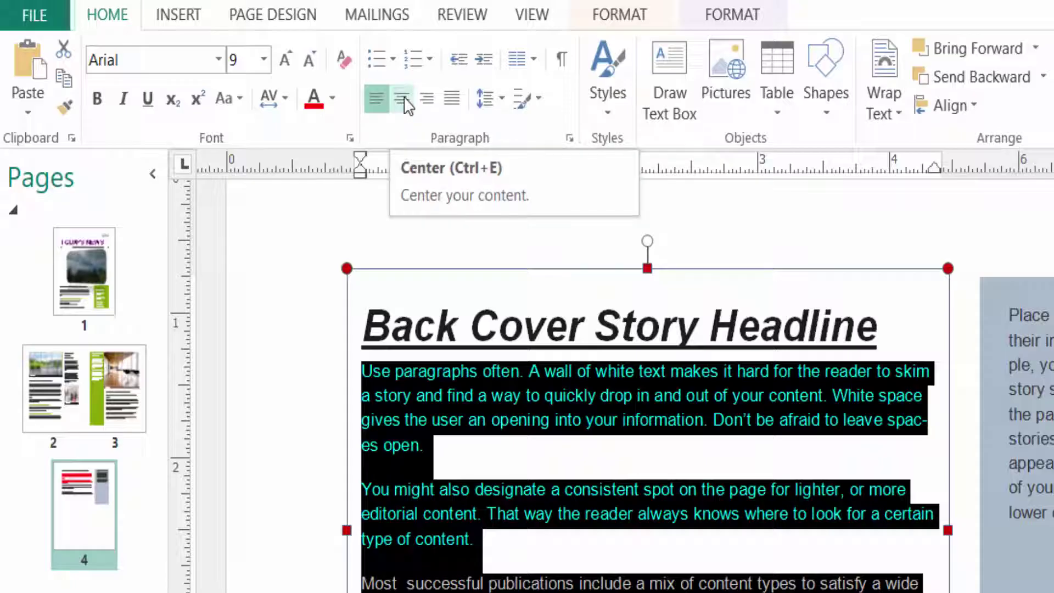
{"action": "left_click", "coordinate": [404, 101]}
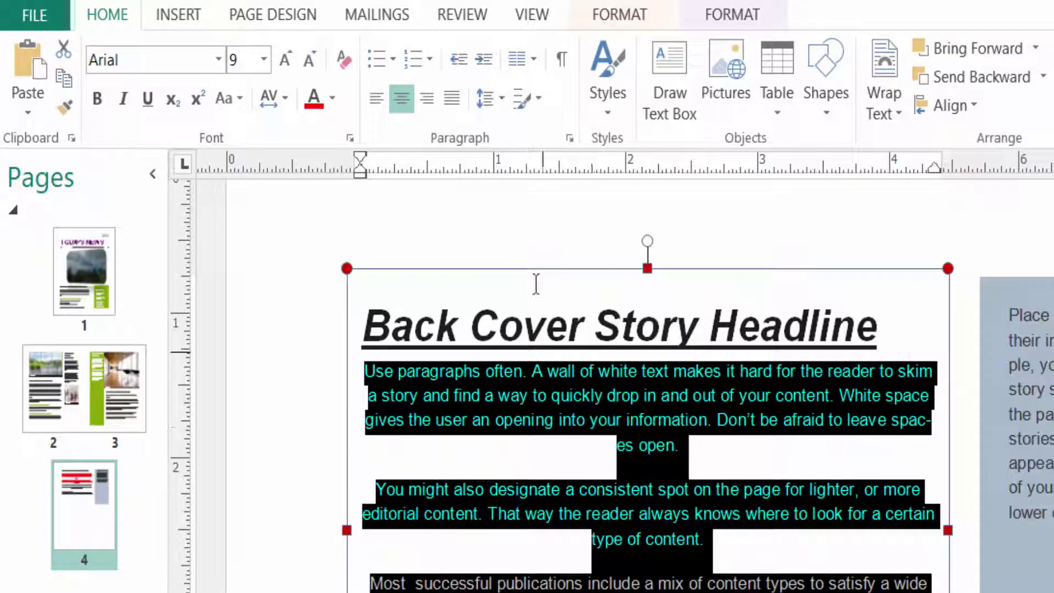
{"action": "left_click", "coordinate": [431, 99]}
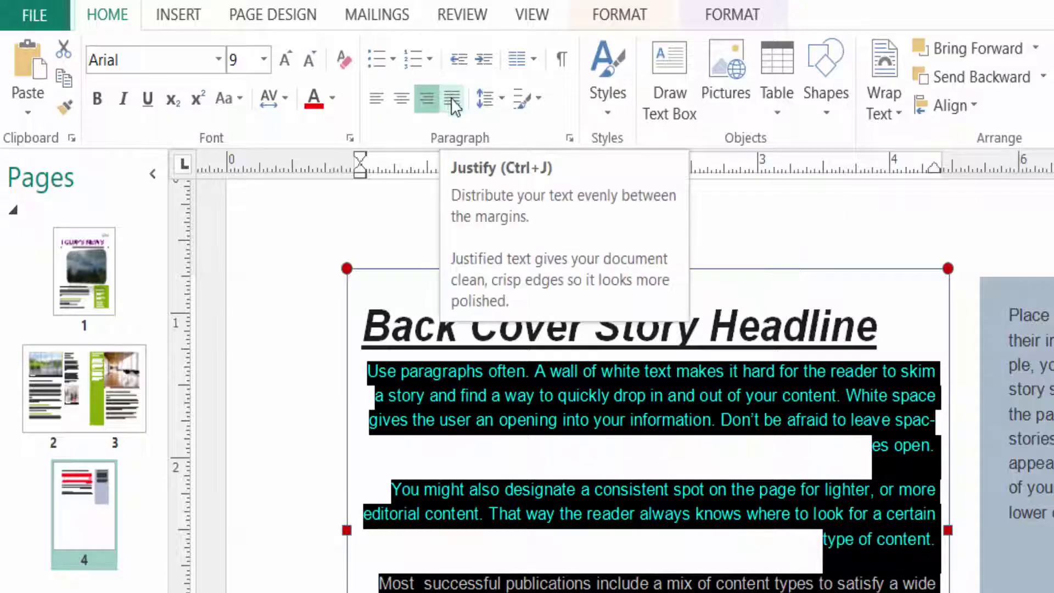
{"action": "left_click", "coordinate": [451, 104]}
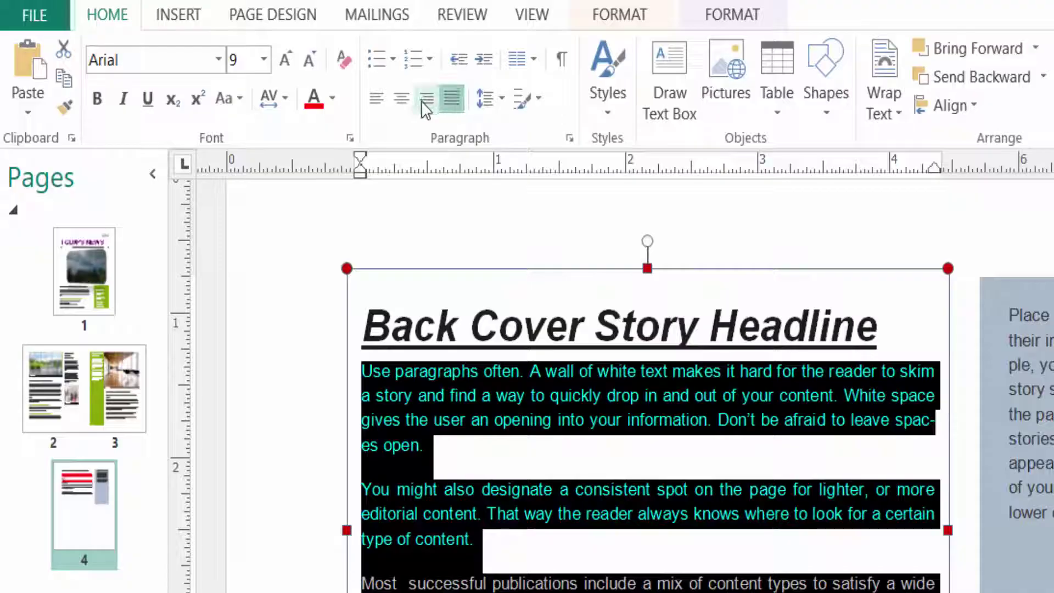
{"action": "left_click", "coordinate": [377, 101]}
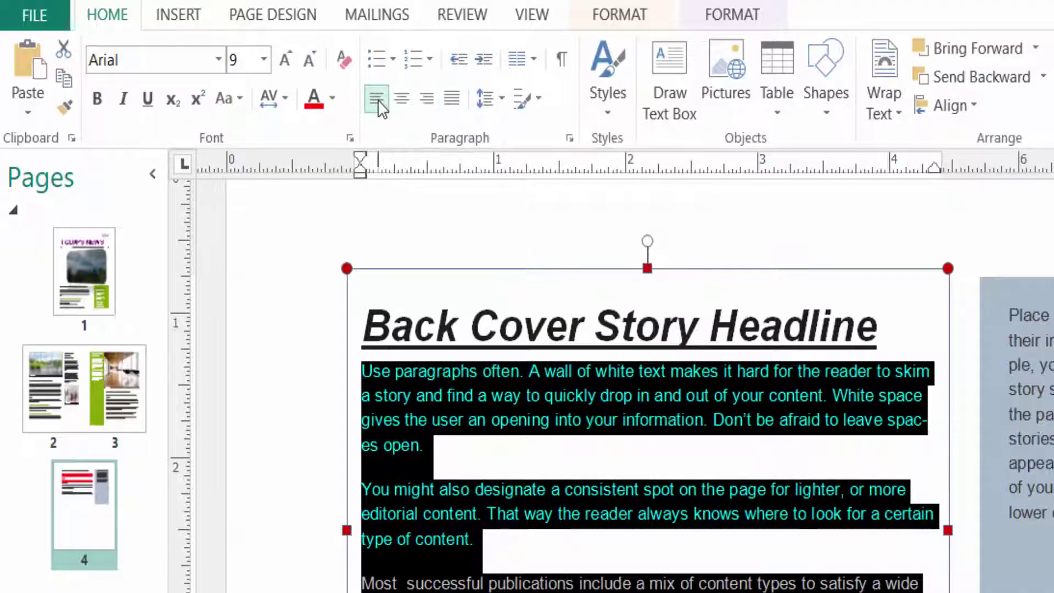
{"action": "left_click", "coordinate": [502, 102]}
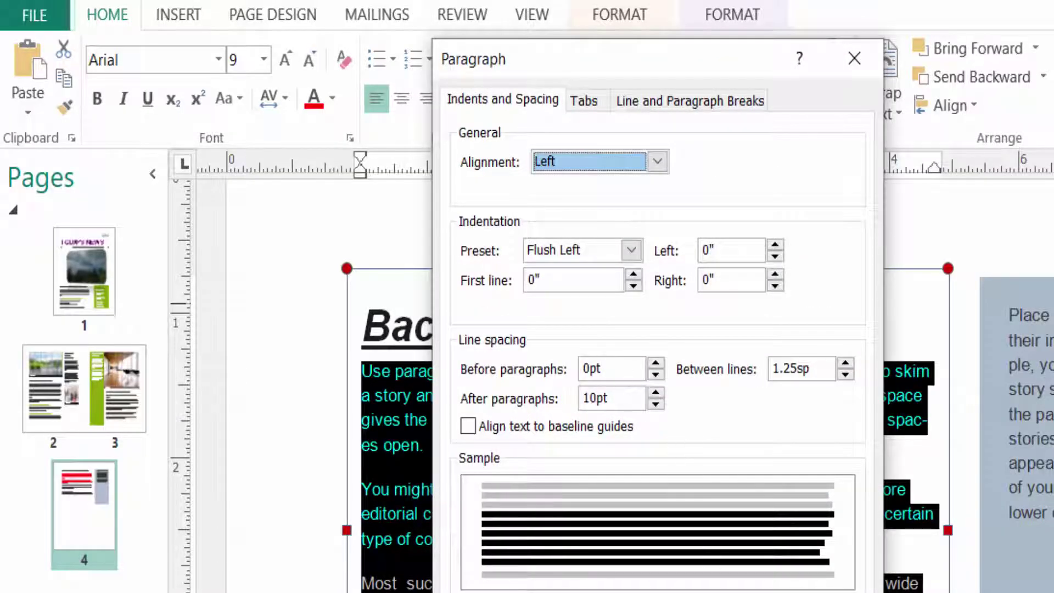
{"action": "key", "text": "Return"}
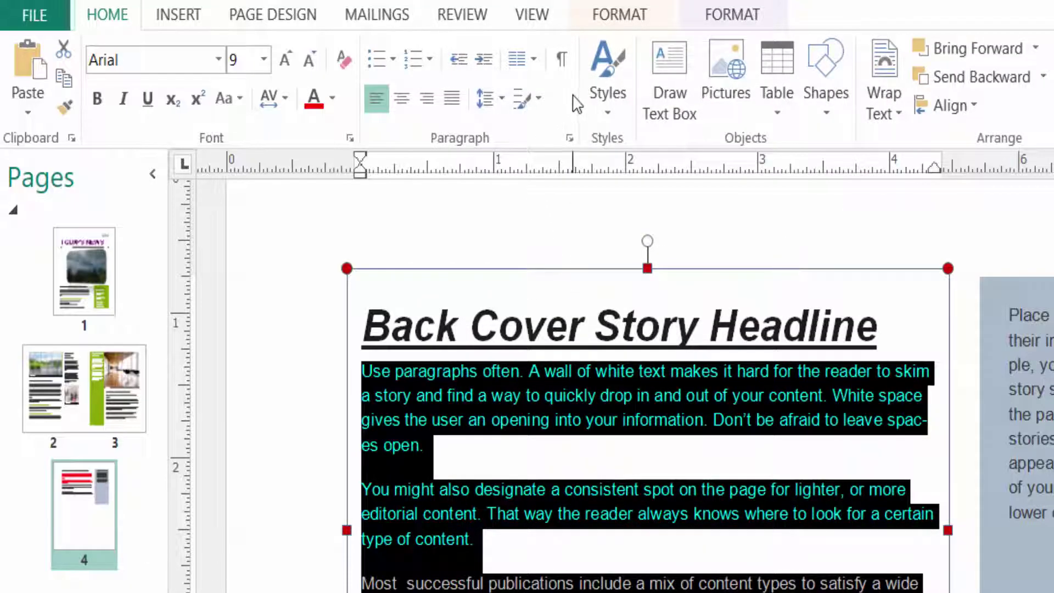
Apply the Heading 2 style to the Back Cover Story Headline, turning it green 16 pt Arial.
{"action": "left_click", "coordinate": [608, 116]}
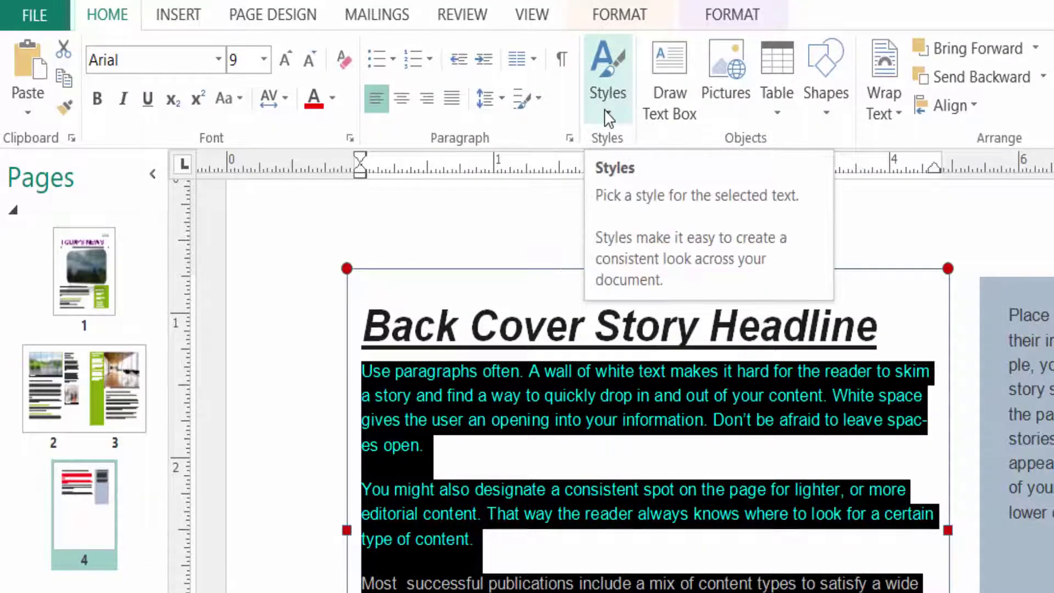
{"action": "left_click", "coordinate": [608, 117]}
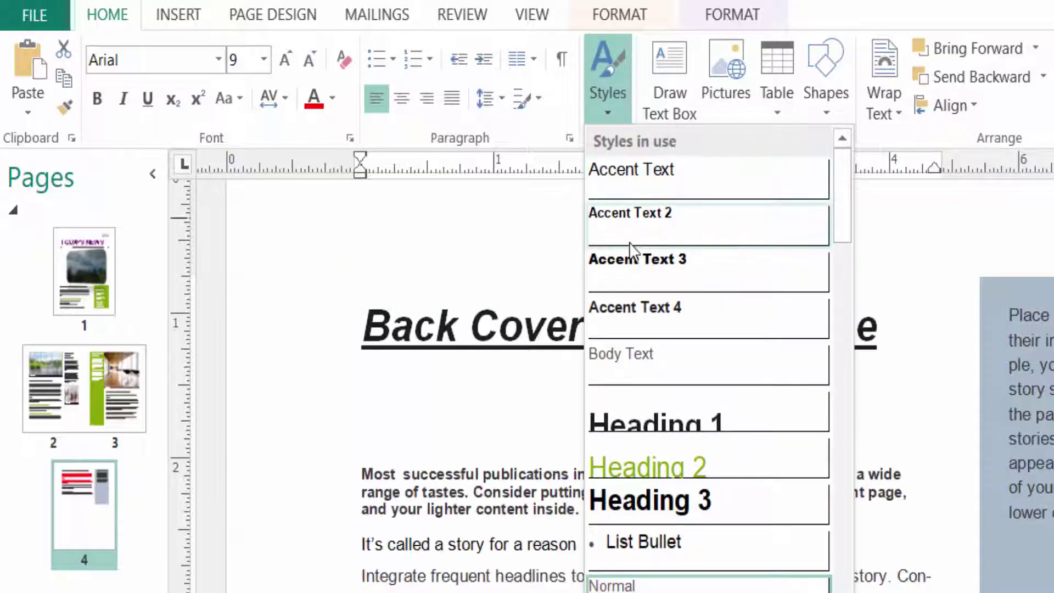
{"action": "left_click", "coordinate": [501, 244]}
{"action": "left_click", "coordinate": [632, 329]}
{"action": "left_click_drag", "start_coordinate": [877, 330], "coordinate": [394, 329]}
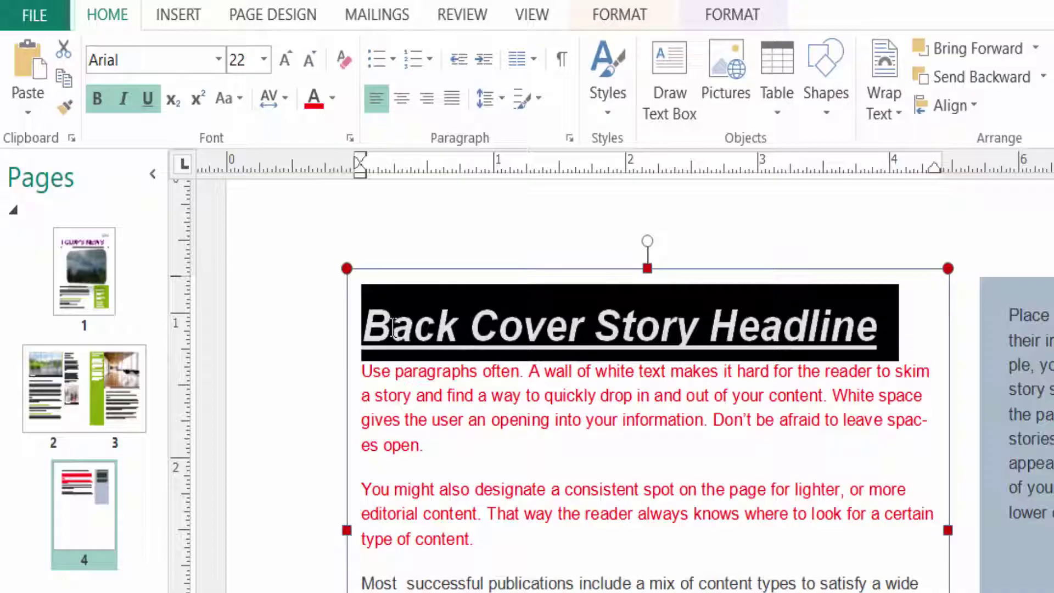
{"action": "left_click", "coordinate": [608, 104]}
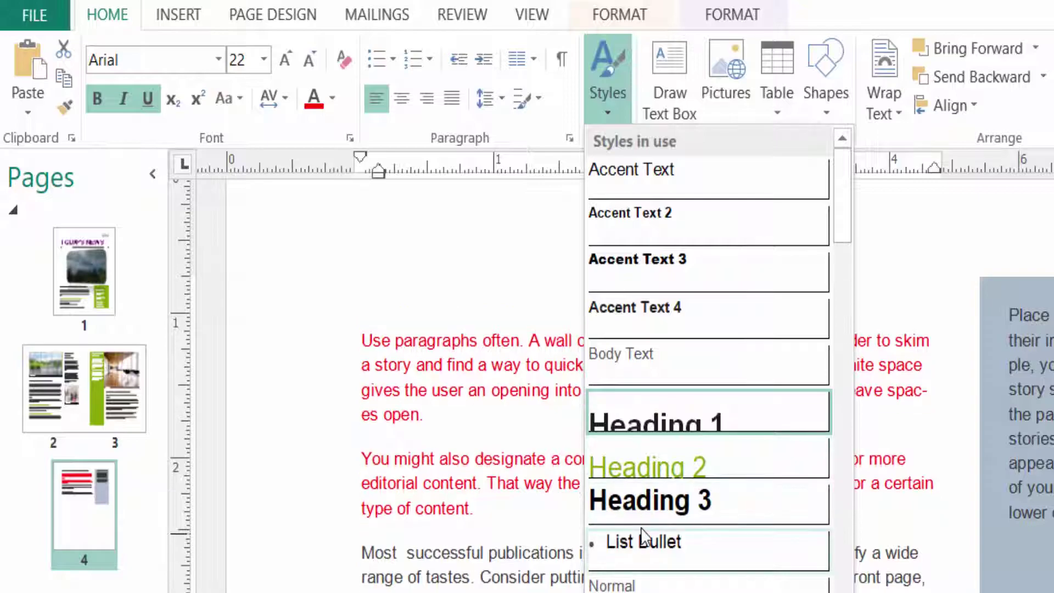
{"action": "left_click", "coordinate": [645, 463]}
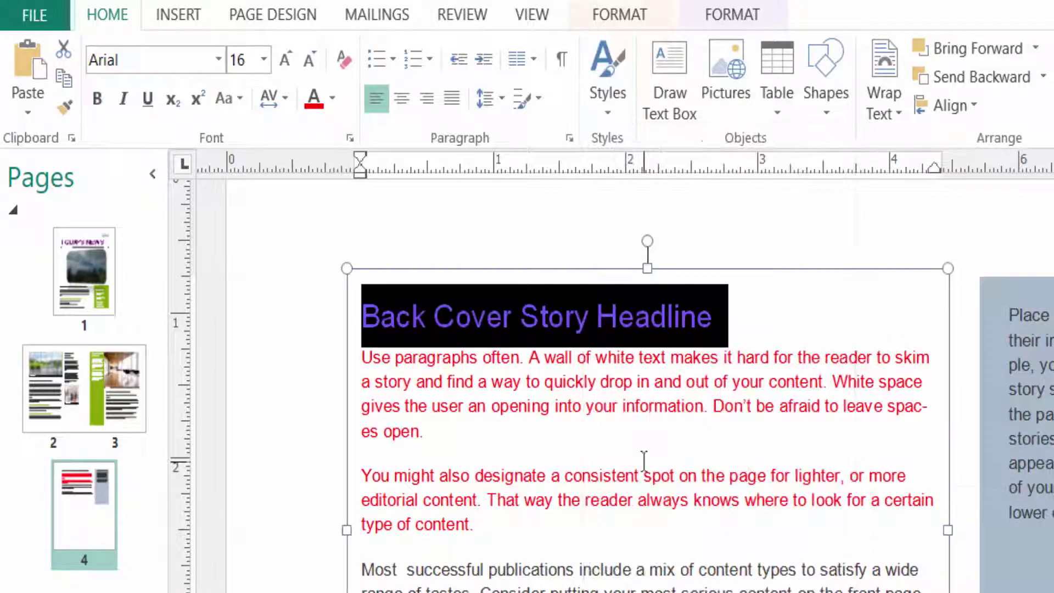
{"action": "left_click", "coordinate": [763, 301]}
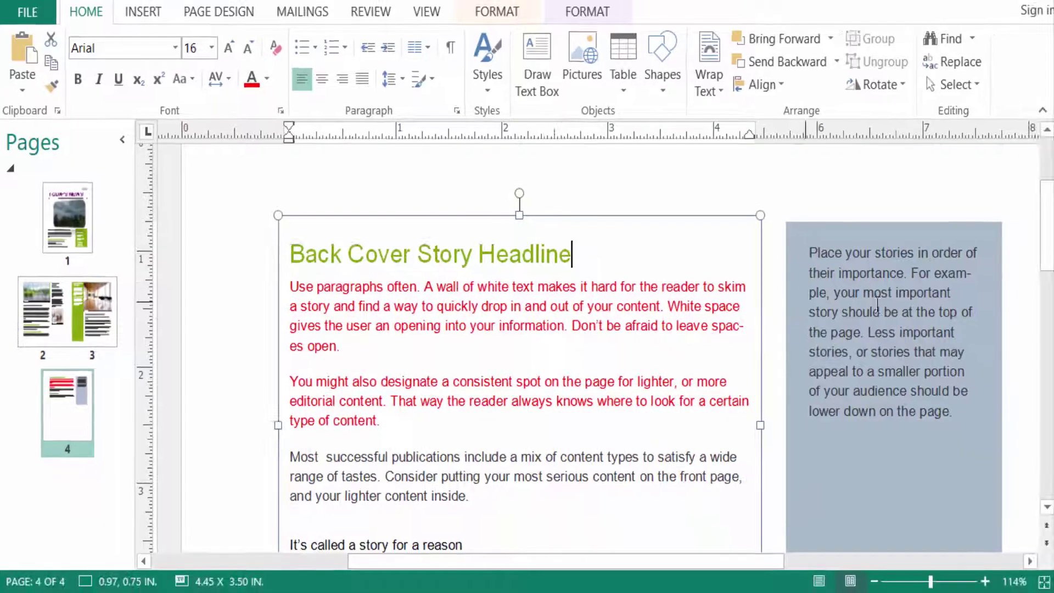
Select all text in the grey sidebar box and show the Text Box Tools Format options.
{"action": "left_click", "coordinate": [878, 308]}
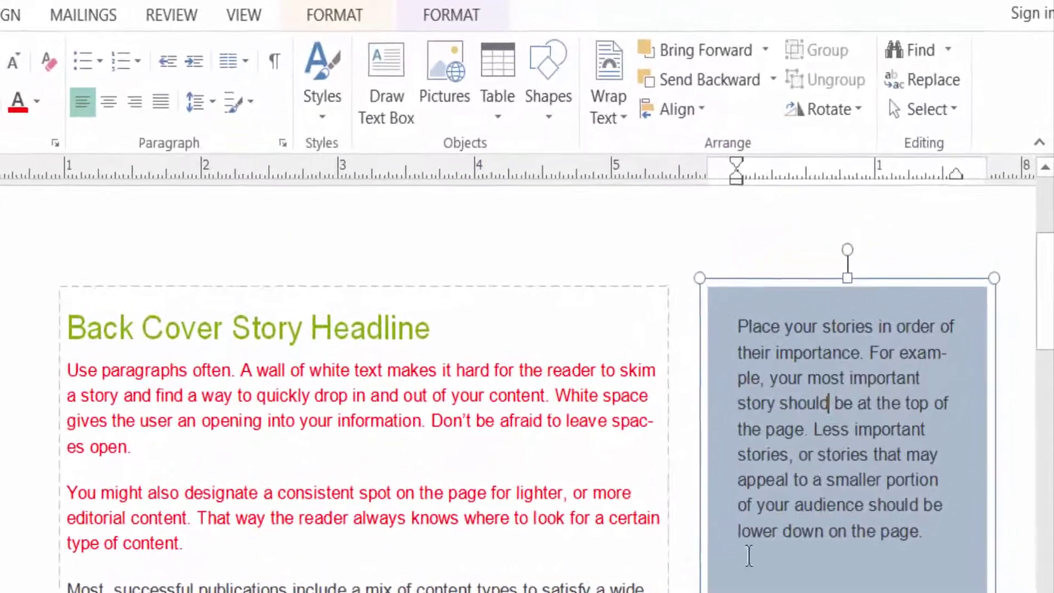
{"action": "left_click", "coordinate": [823, 480]}
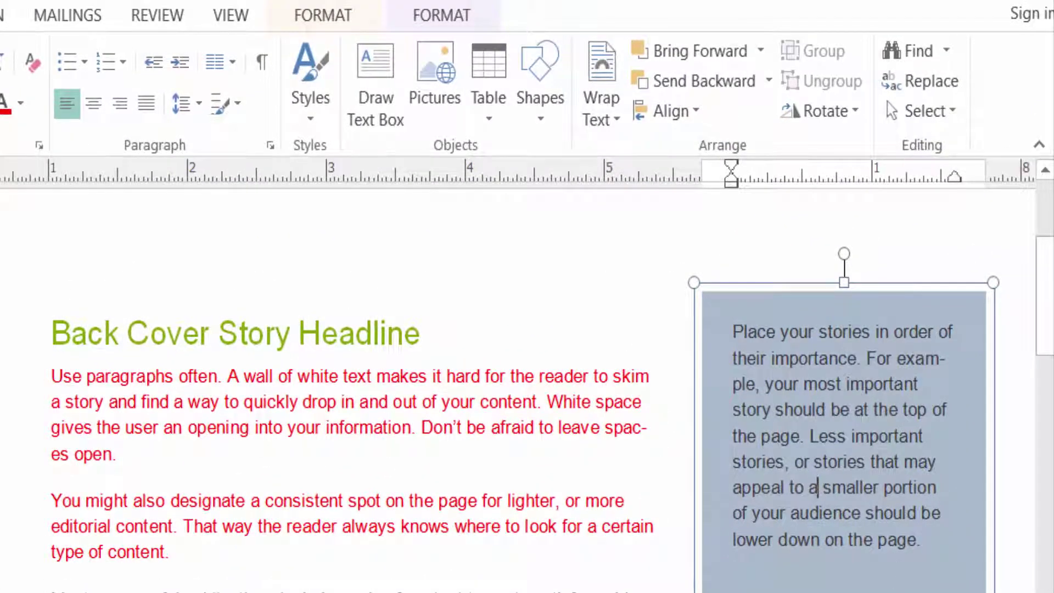
{"action": "left_click_drag", "start_coordinate": [928, 541], "coordinate": [742, 325]}
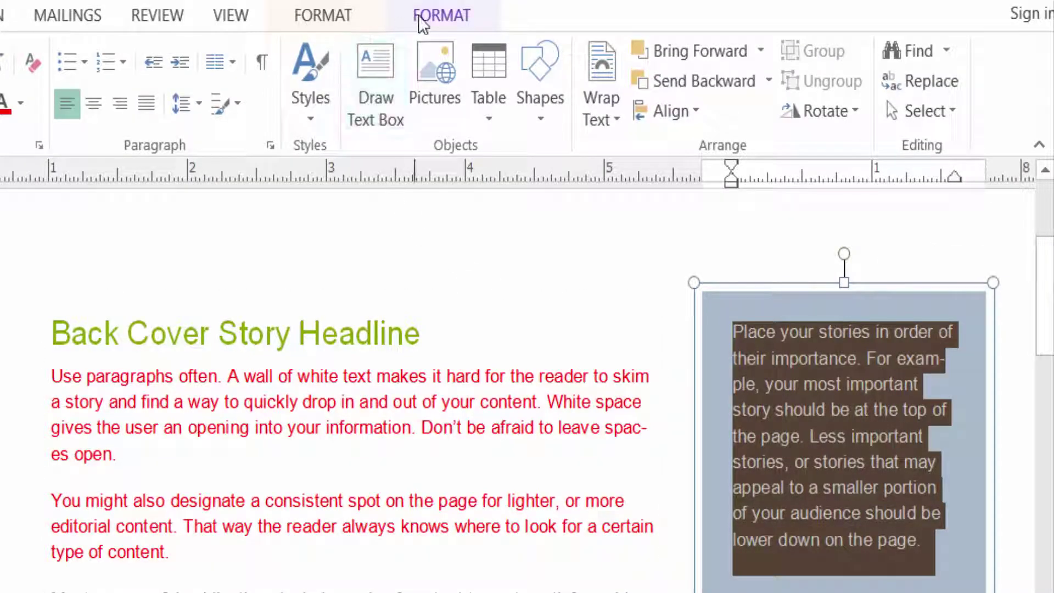
{"action": "left_click", "coordinate": [439, 17]}
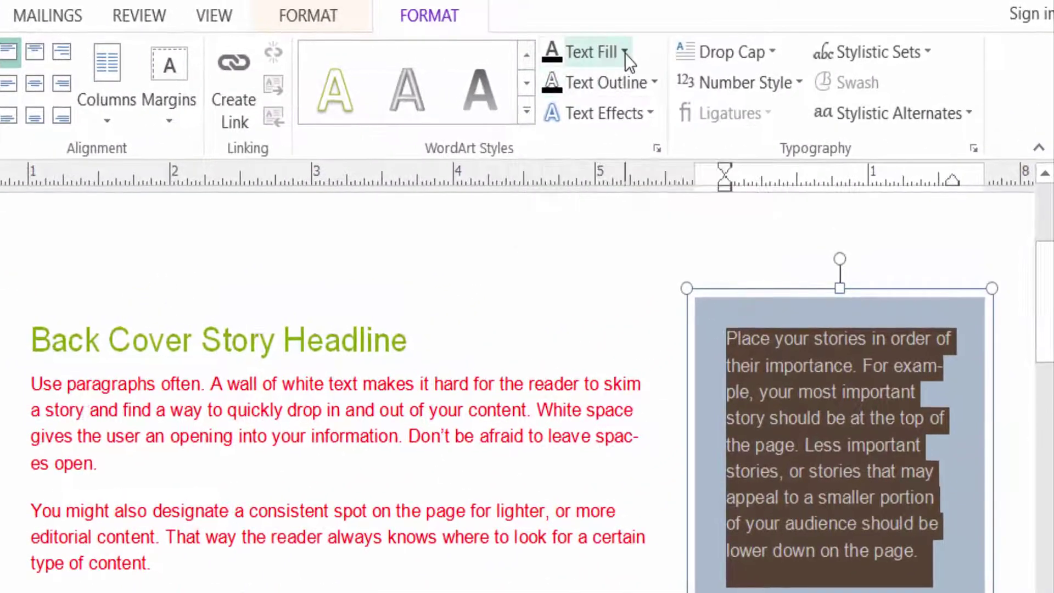
Set the sidebar text fill to red.
{"action": "left_click", "coordinate": [625, 54]}
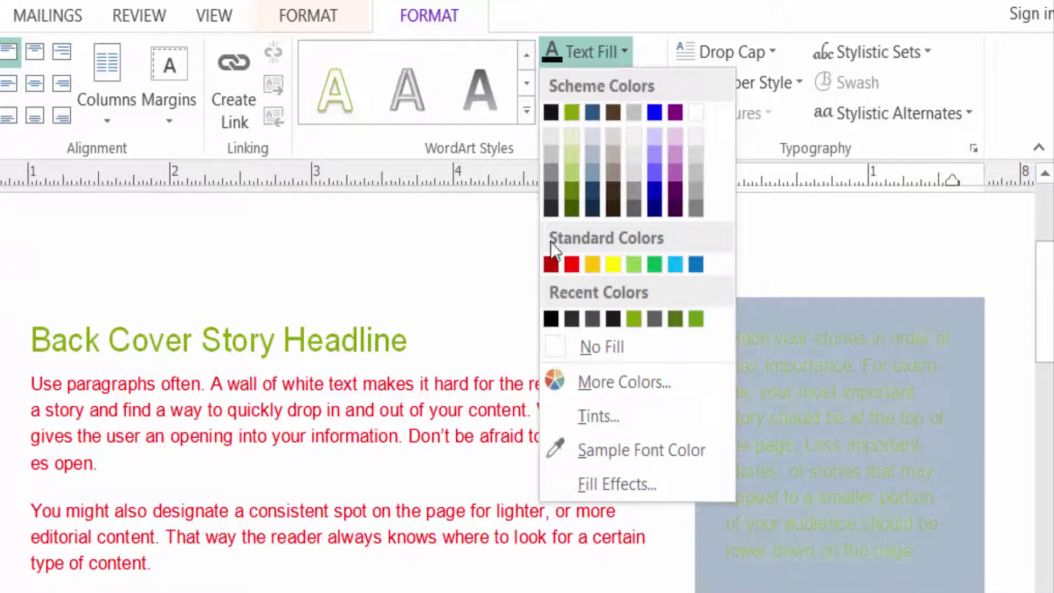
{"action": "left_click", "coordinate": [570, 262]}
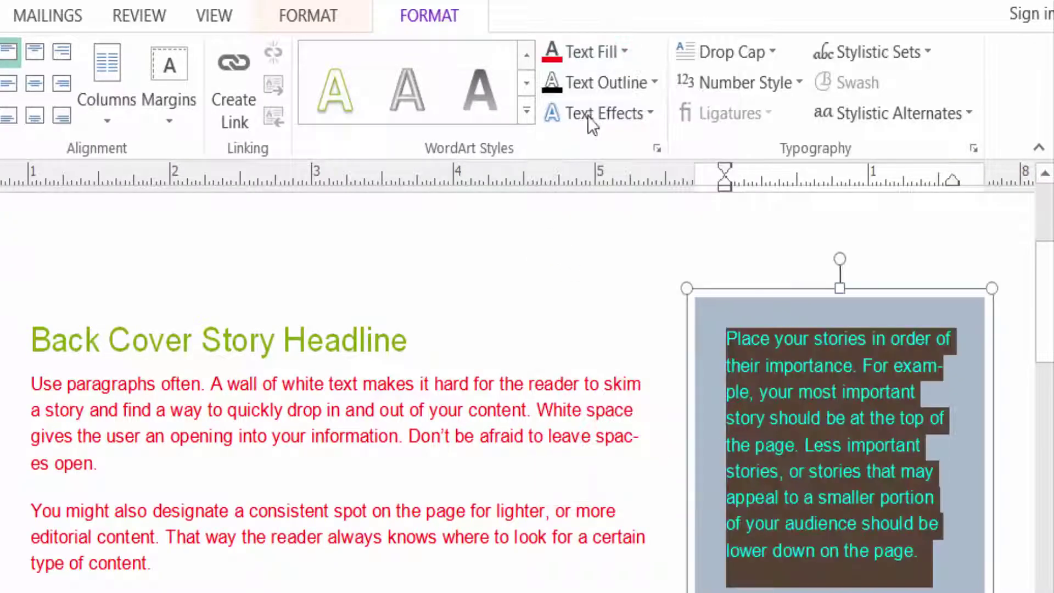
{"action": "left_click", "coordinate": [626, 83]}
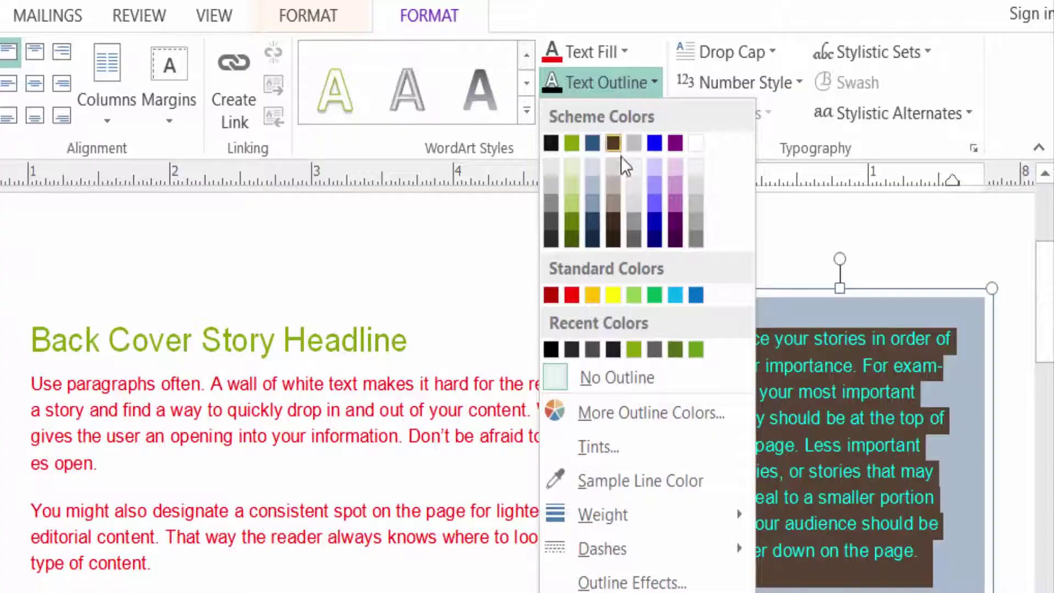
{"action": "left_click", "coordinate": [530, 254]}
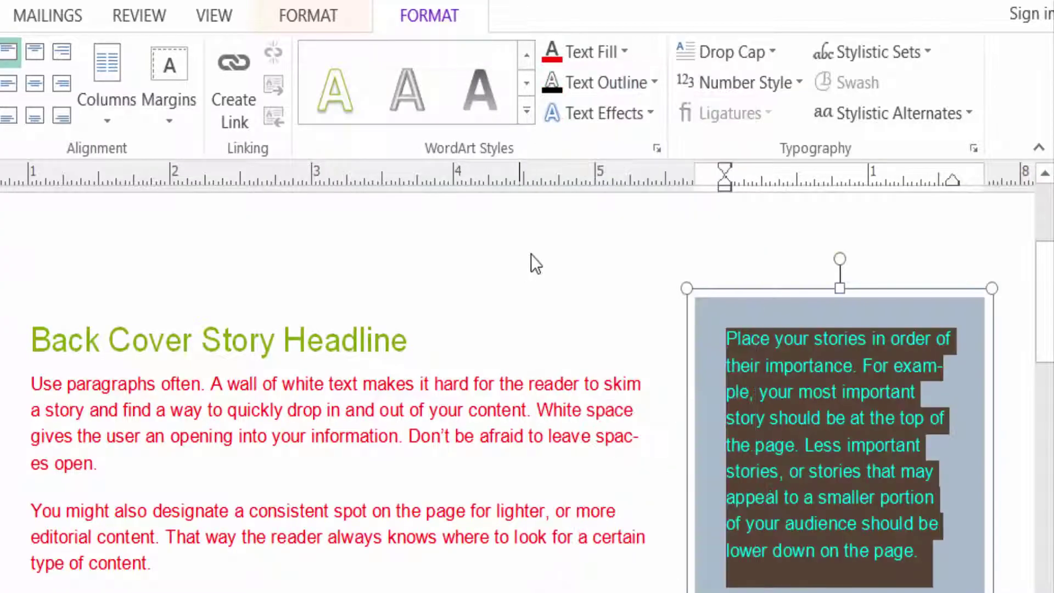
Apply a Glow text effect variation to the sidebar text.
{"action": "left_click", "coordinate": [612, 120]}
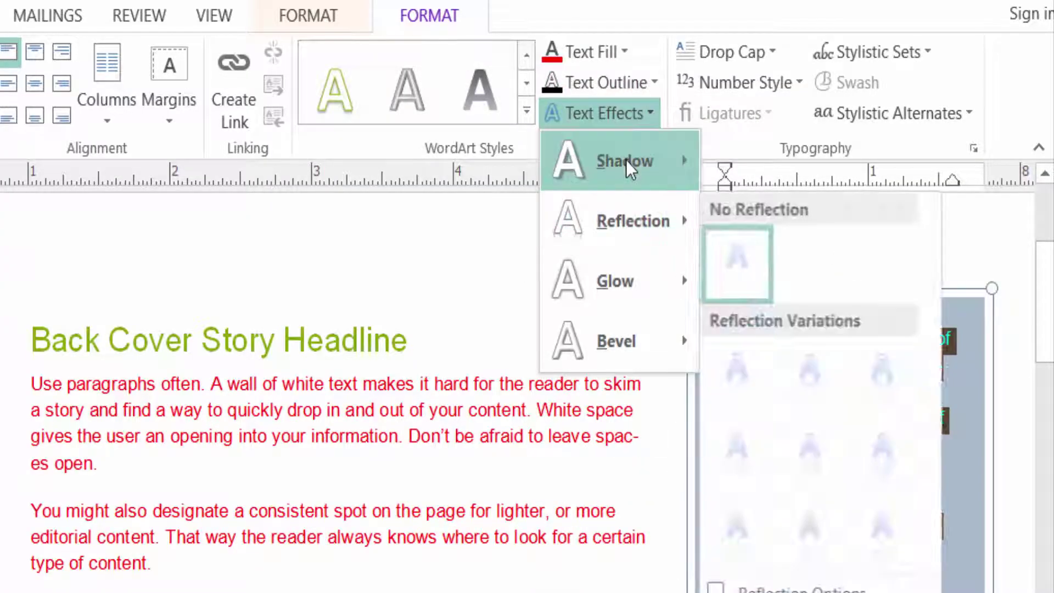
{"action": "mouse_move", "coordinate": [626, 160]}
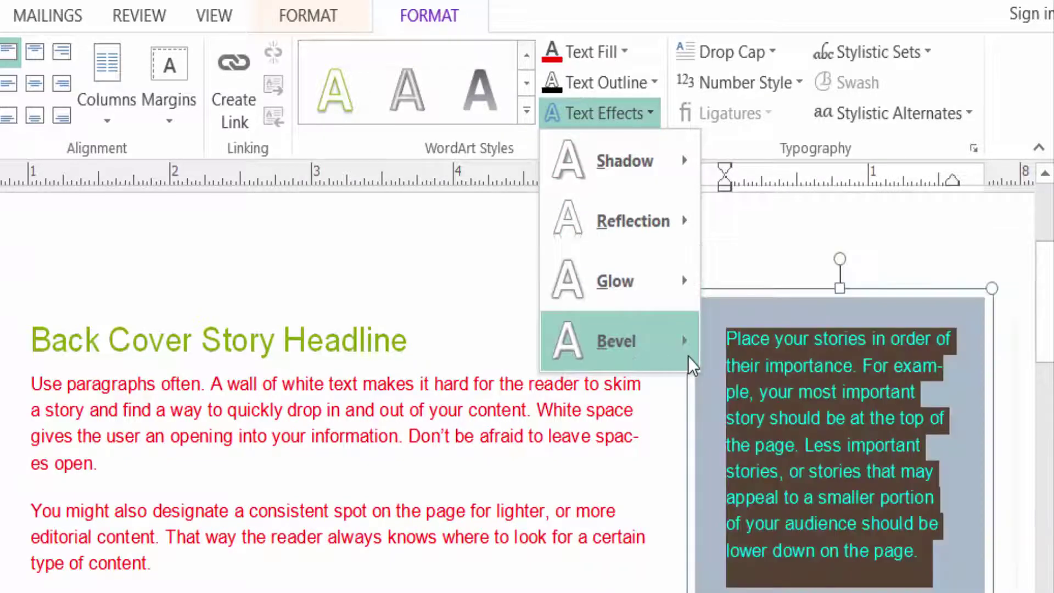
{"action": "mouse_move", "coordinate": [641, 292]}
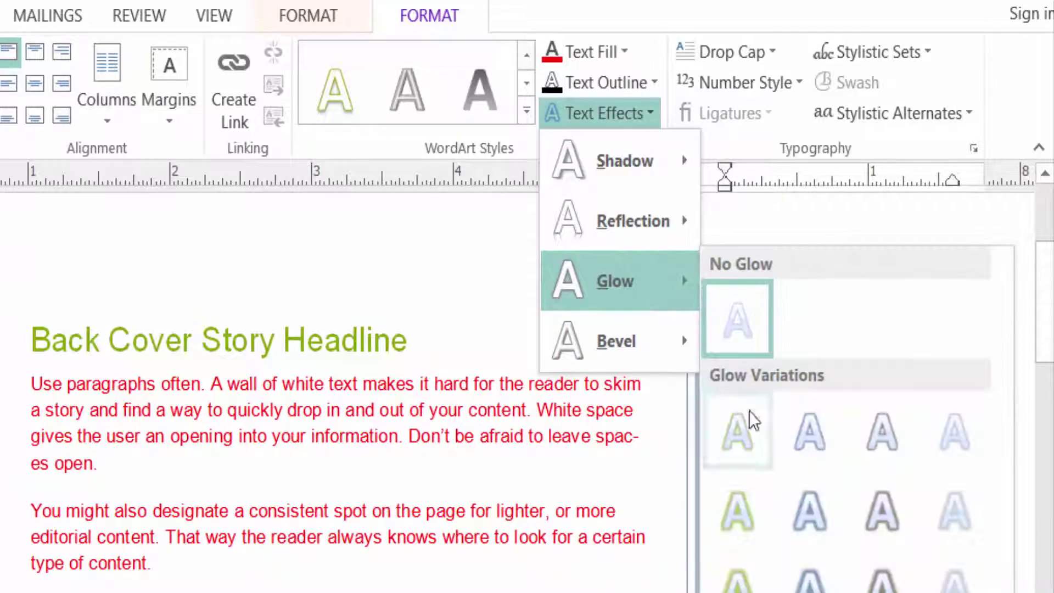
{"action": "left_click", "coordinate": [742, 508]}
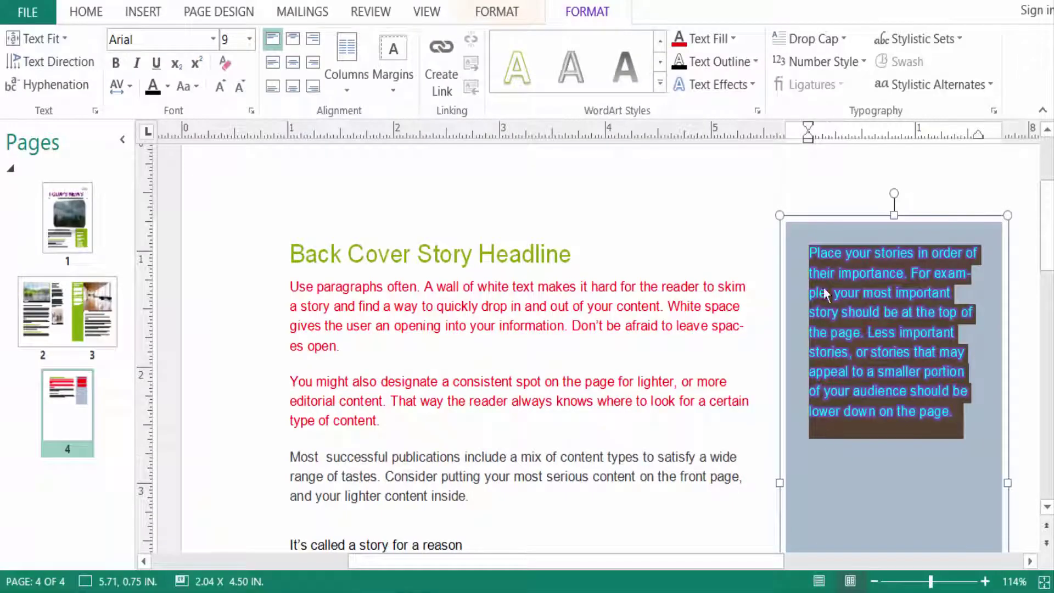
{"action": "left_click", "coordinate": [821, 42]}
Add a large drop cap P, change the hyphenation zone, and apply Moderate 0.06" margins.
{"action": "left_click", "coordinate": [776, 259]}
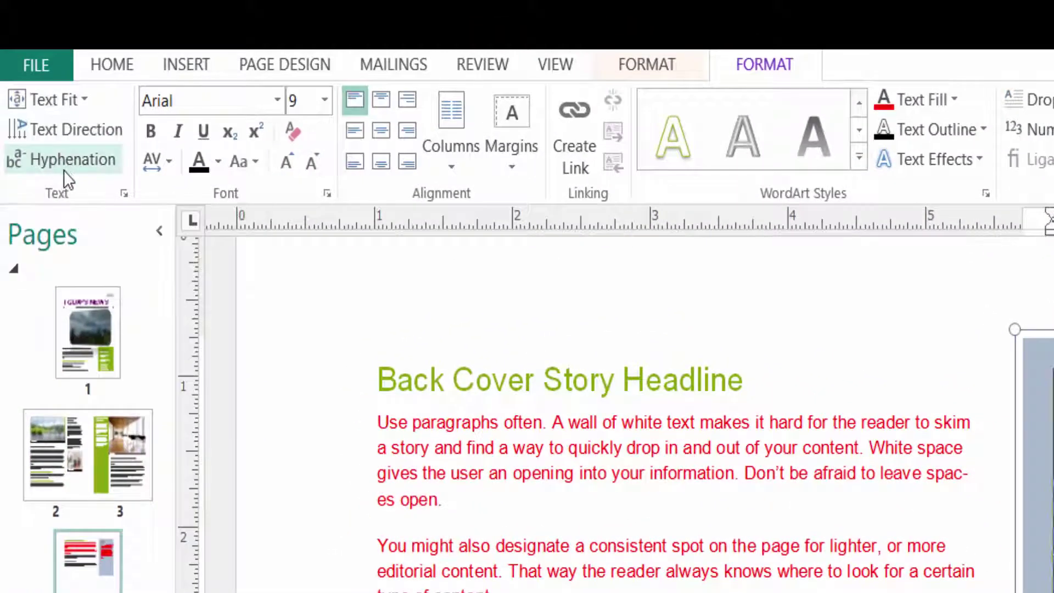
{"action": "left_click", "coordinate": [66, 167]}
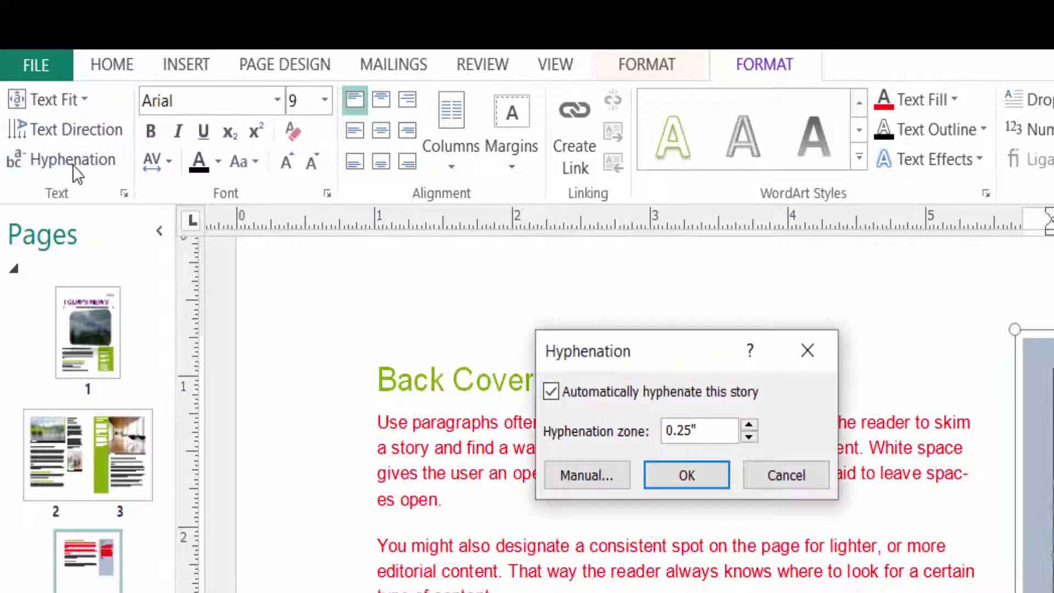
{"action": "left_click", "coordinate": [747, 428]}
{"action": "key", "text": "Return"}
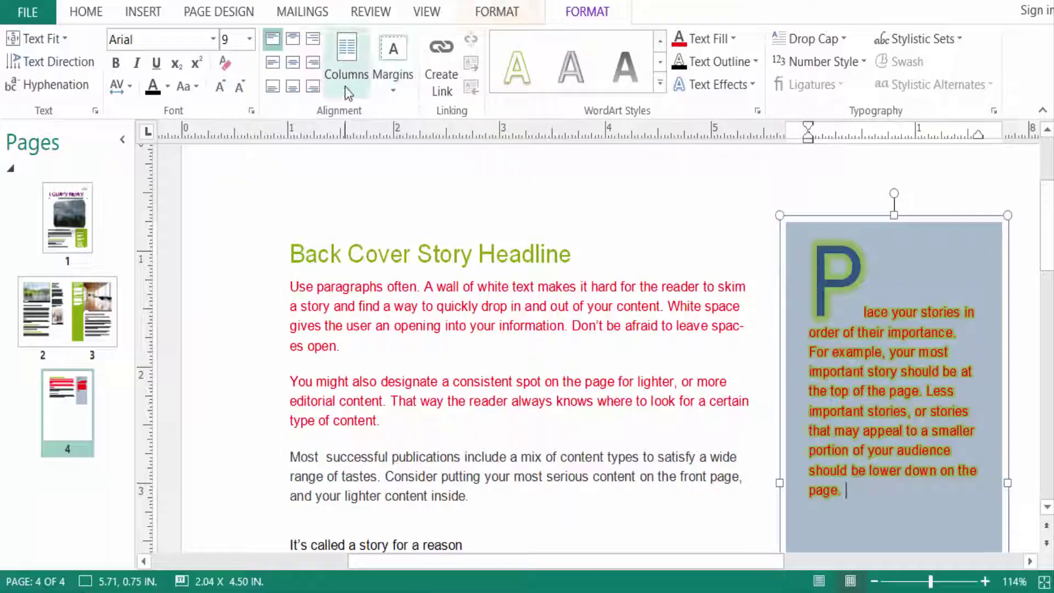
{"action": "left_click", "coordinate": [397, 88]}
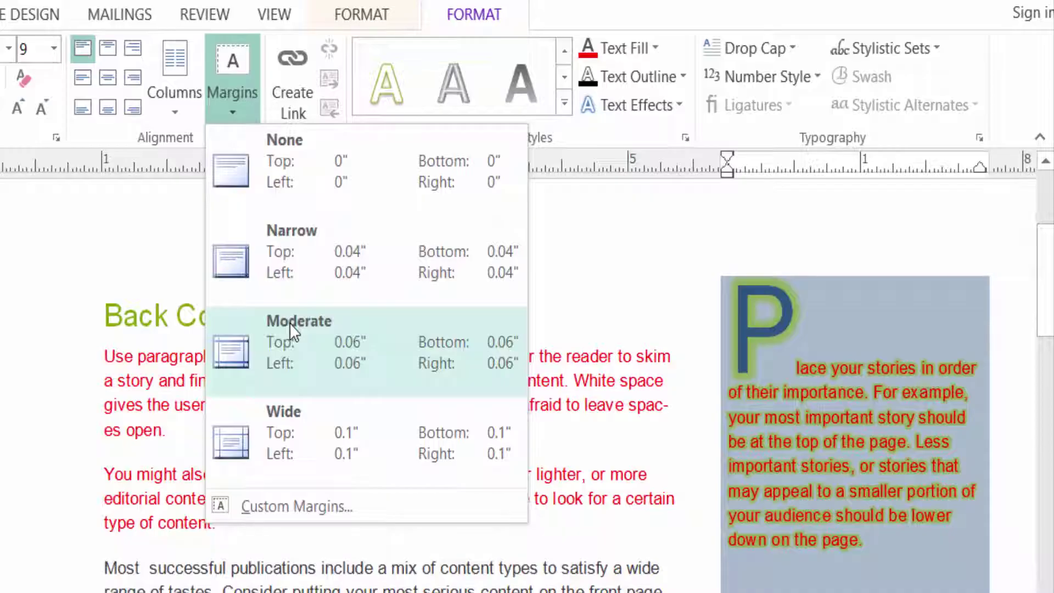
{"action": "left_click", "coordinate": [291, 324]}
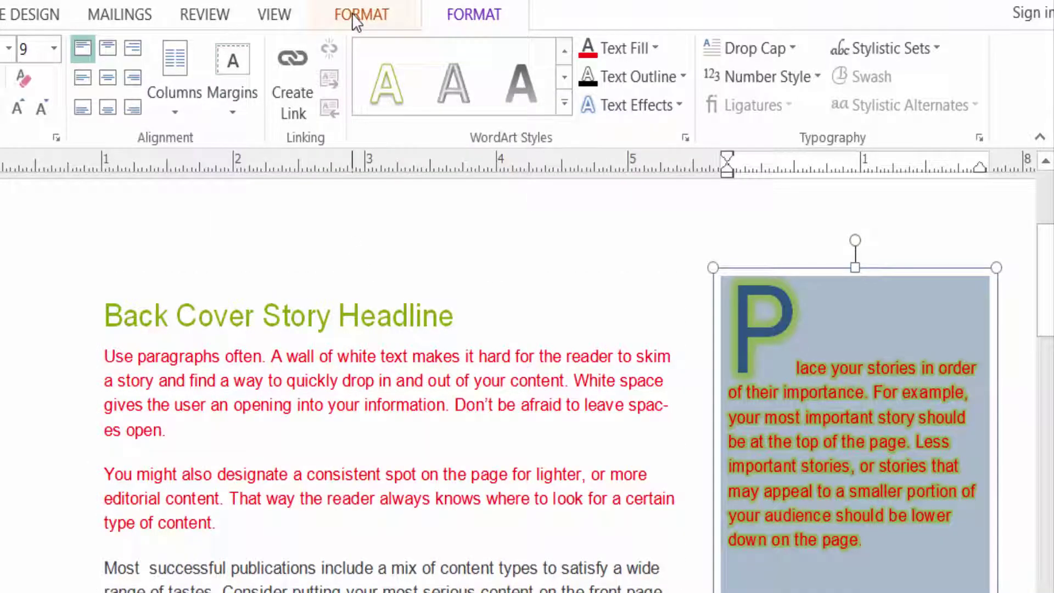
Bring up the Shape Fill colours for the 4.5" by 2.04" sidebar box.
{"action": "left_click", "coordinate": [362, 31]}
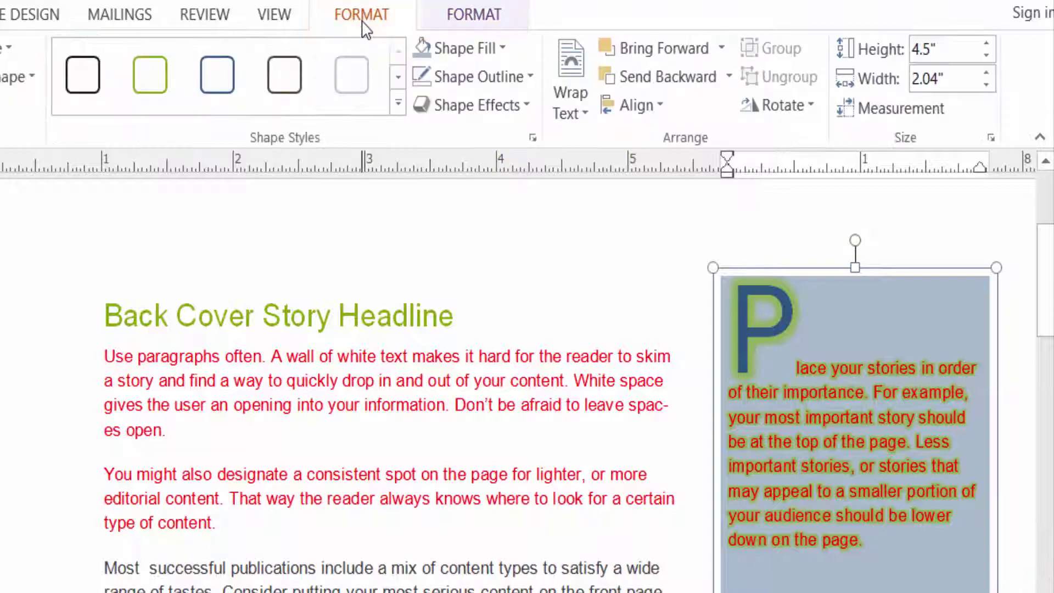
{"action": "left_click", "coordinate": [497, 50]}
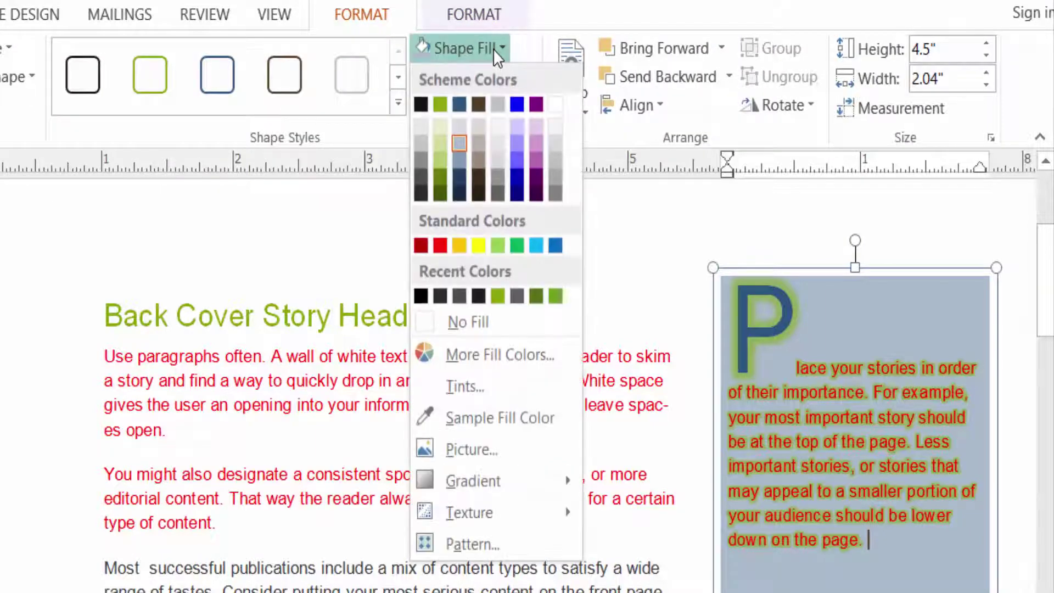